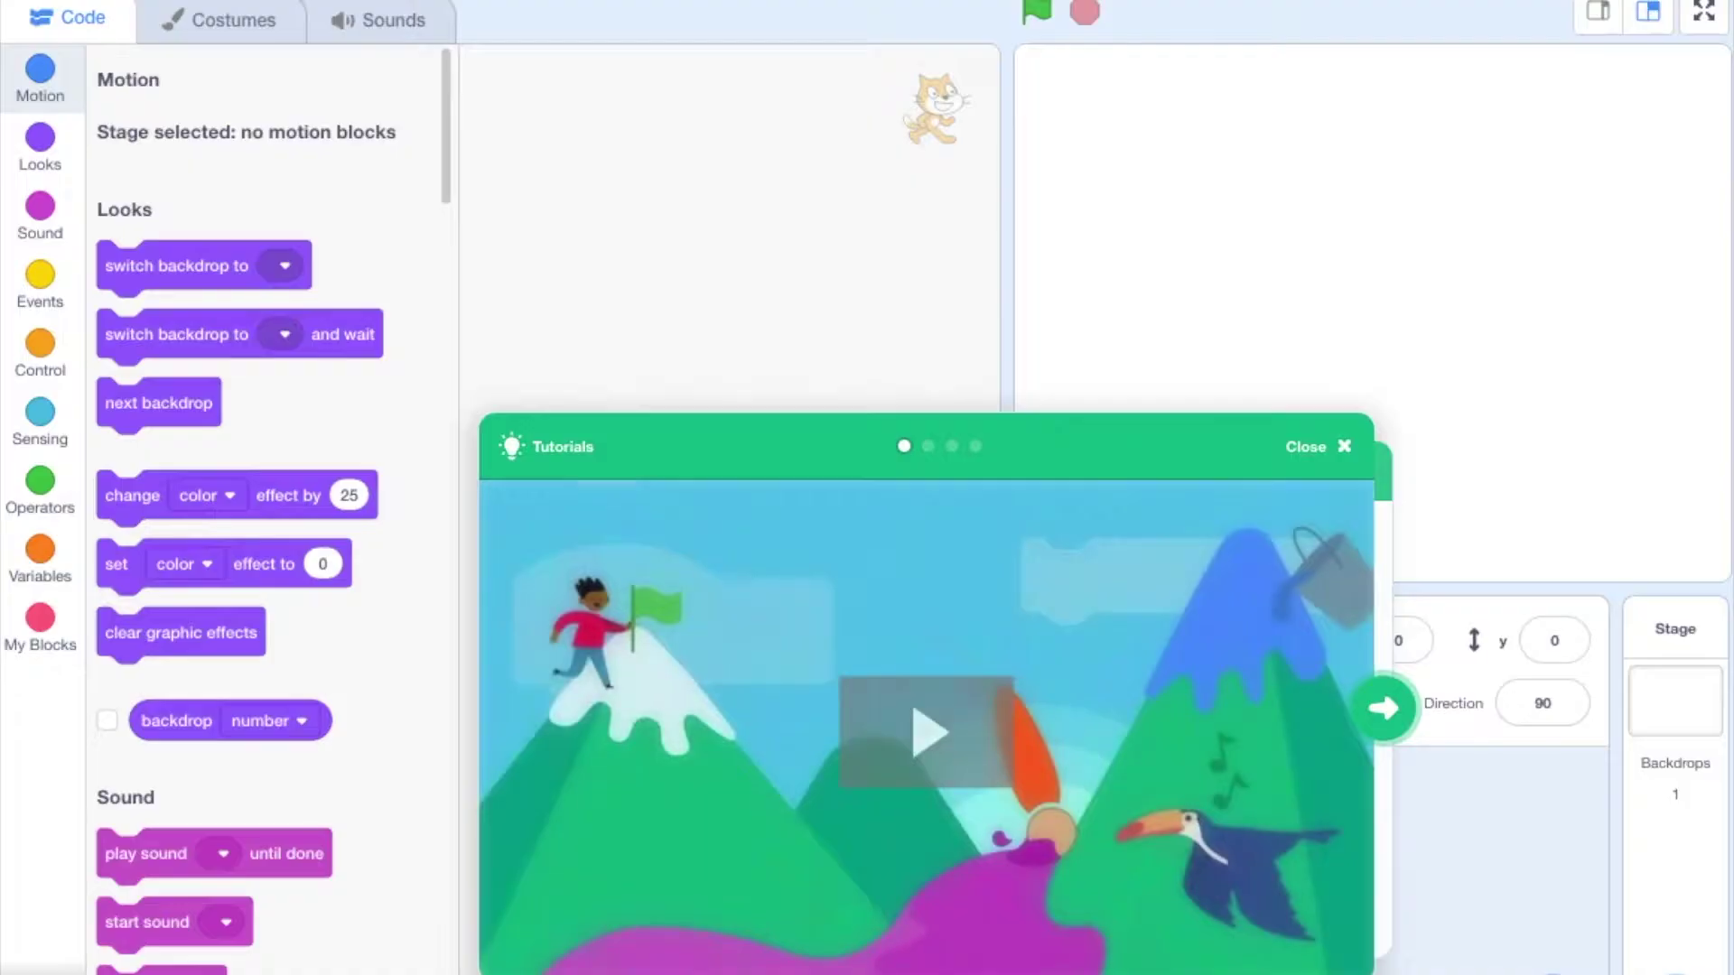
# - Close the Tutorials window and choose the micro:bit card from the extension library
pyautogui.click(1345, 448)
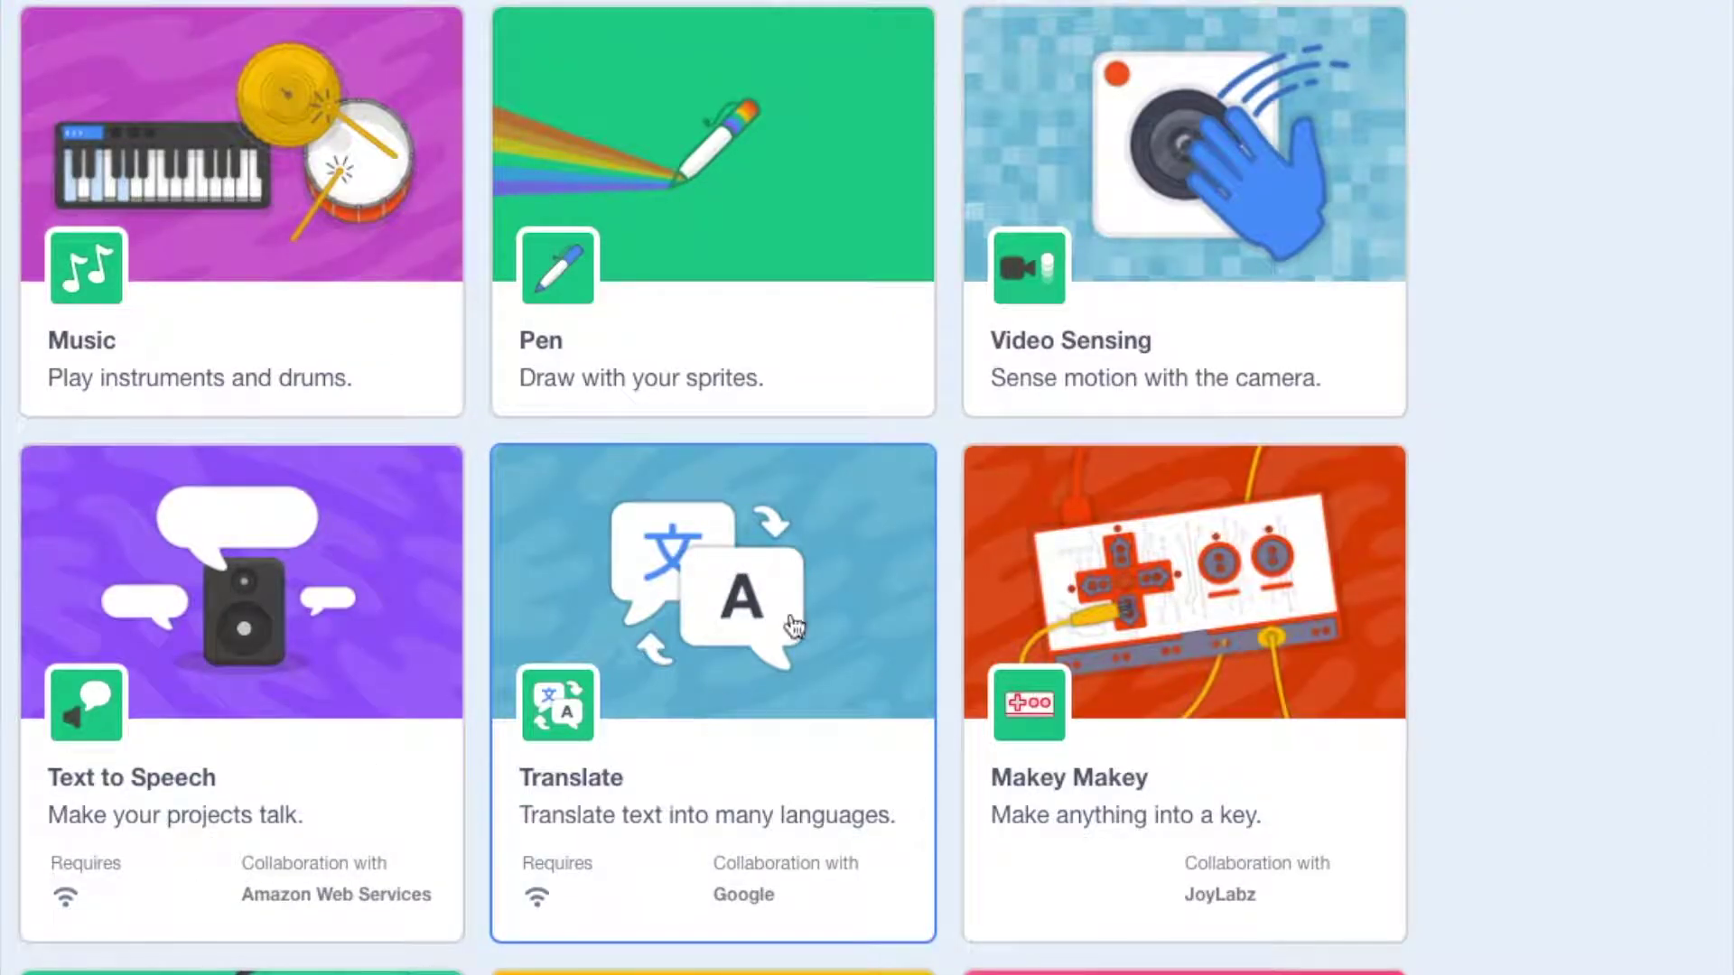
pyautogui.scroll(-2, 793, 626)
pyautogui.scroll(-1, 794, 625)
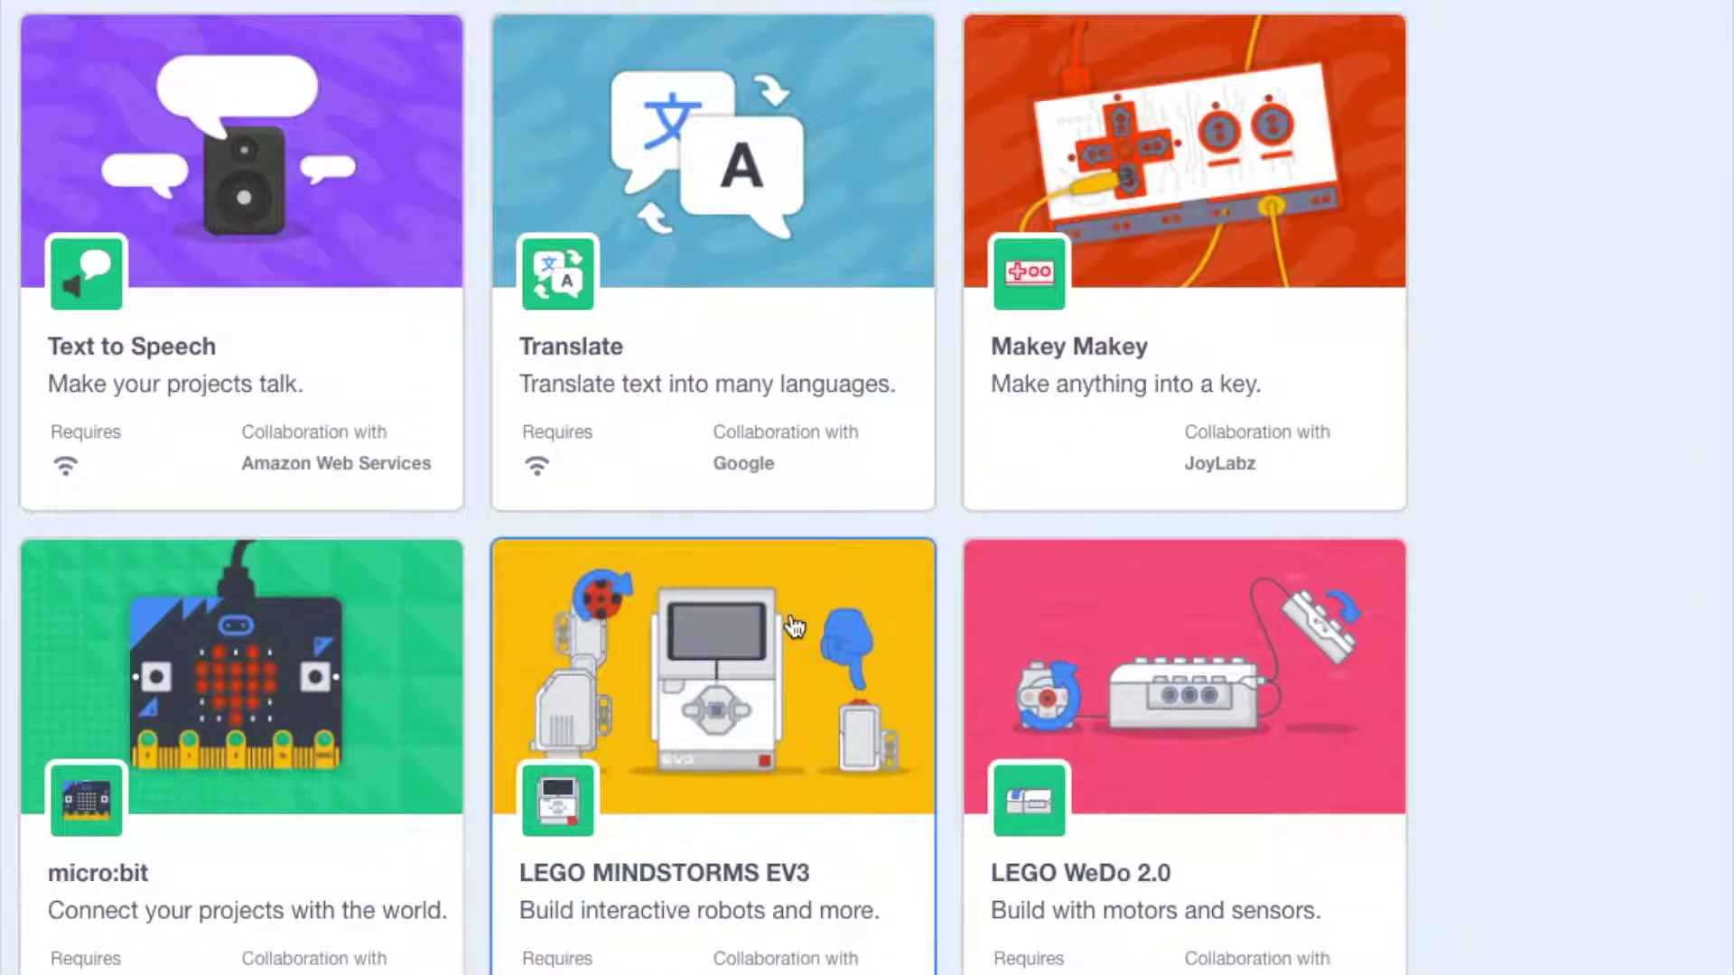
pyautogui.scroll(2, 794, 627)
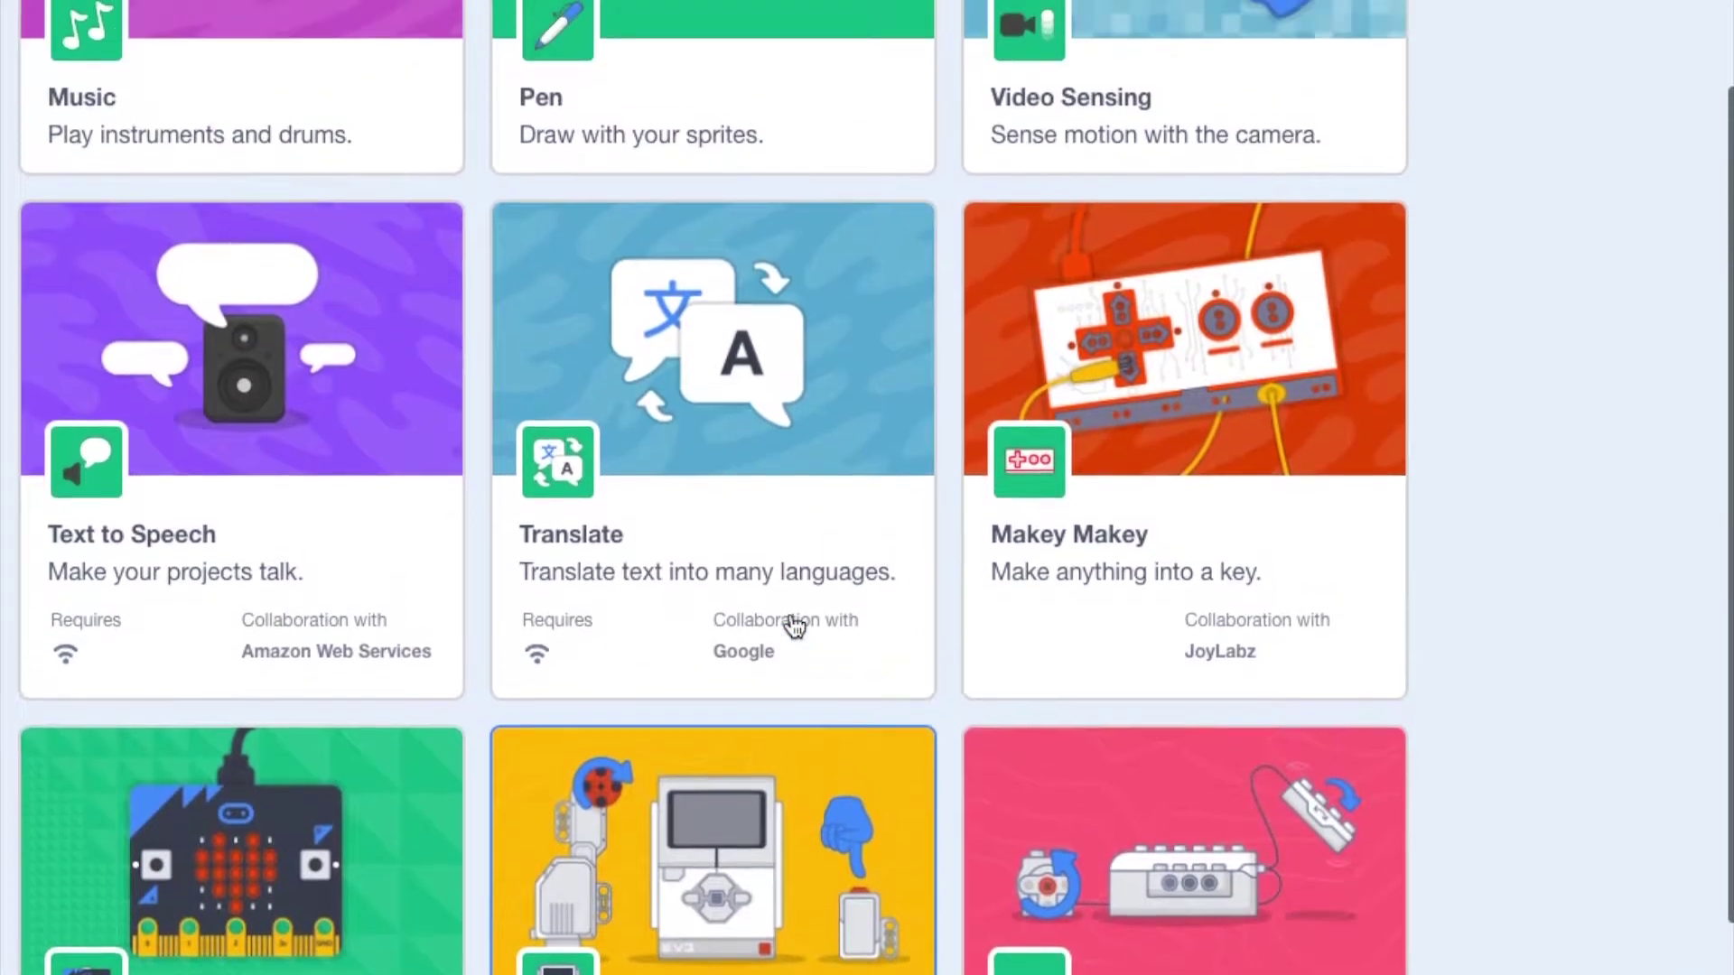
pyautogui.scroll(2, 793, 626)
pyautogui.scroll(-3, 794, 628)
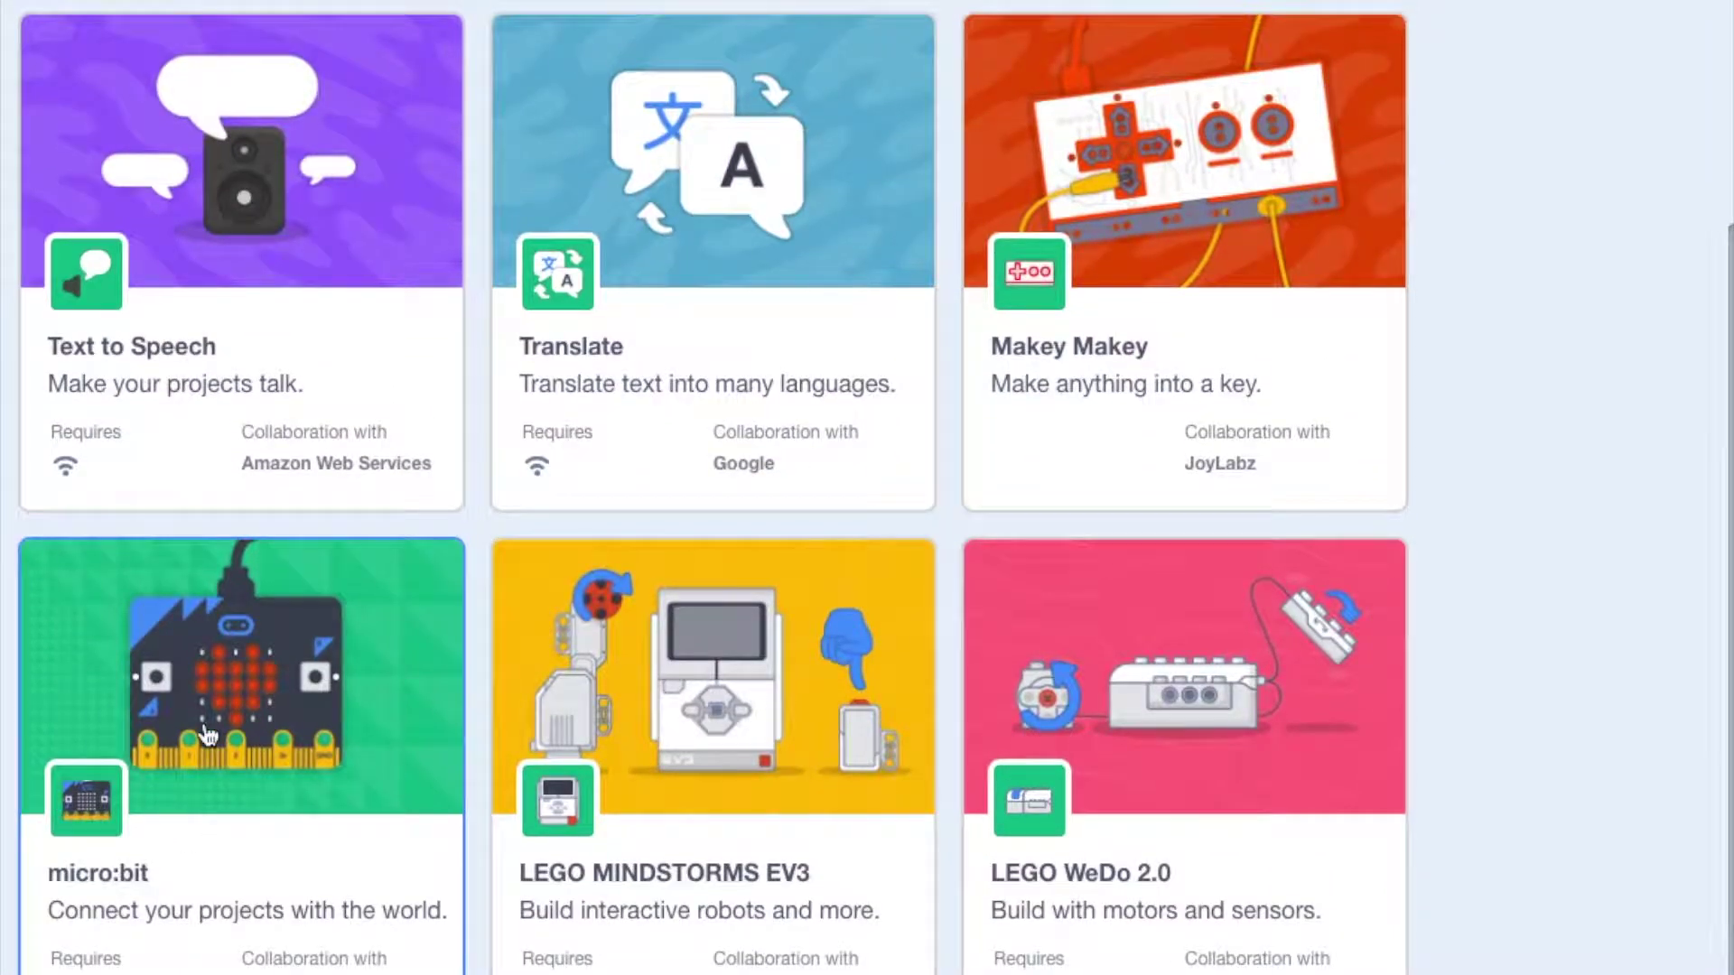
pyautogui.click(258, 732)
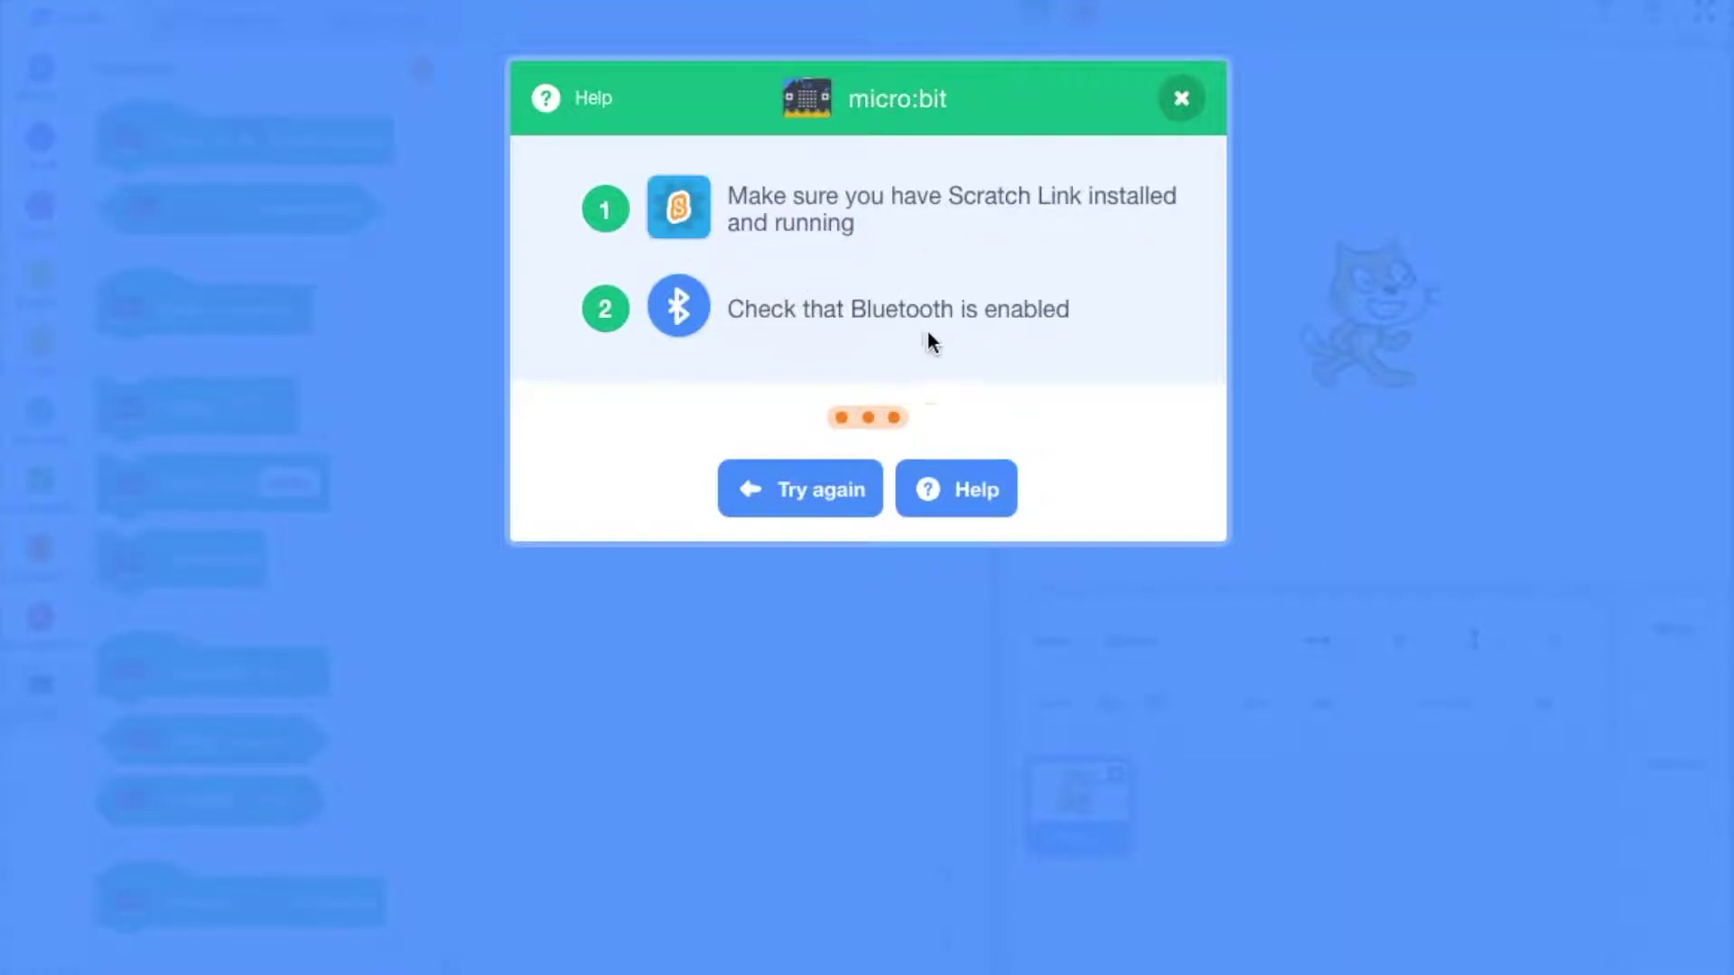
# - Open the micro:bit help page for the Scratch Link install steps on macOS
pyautogui.click(547, 659)
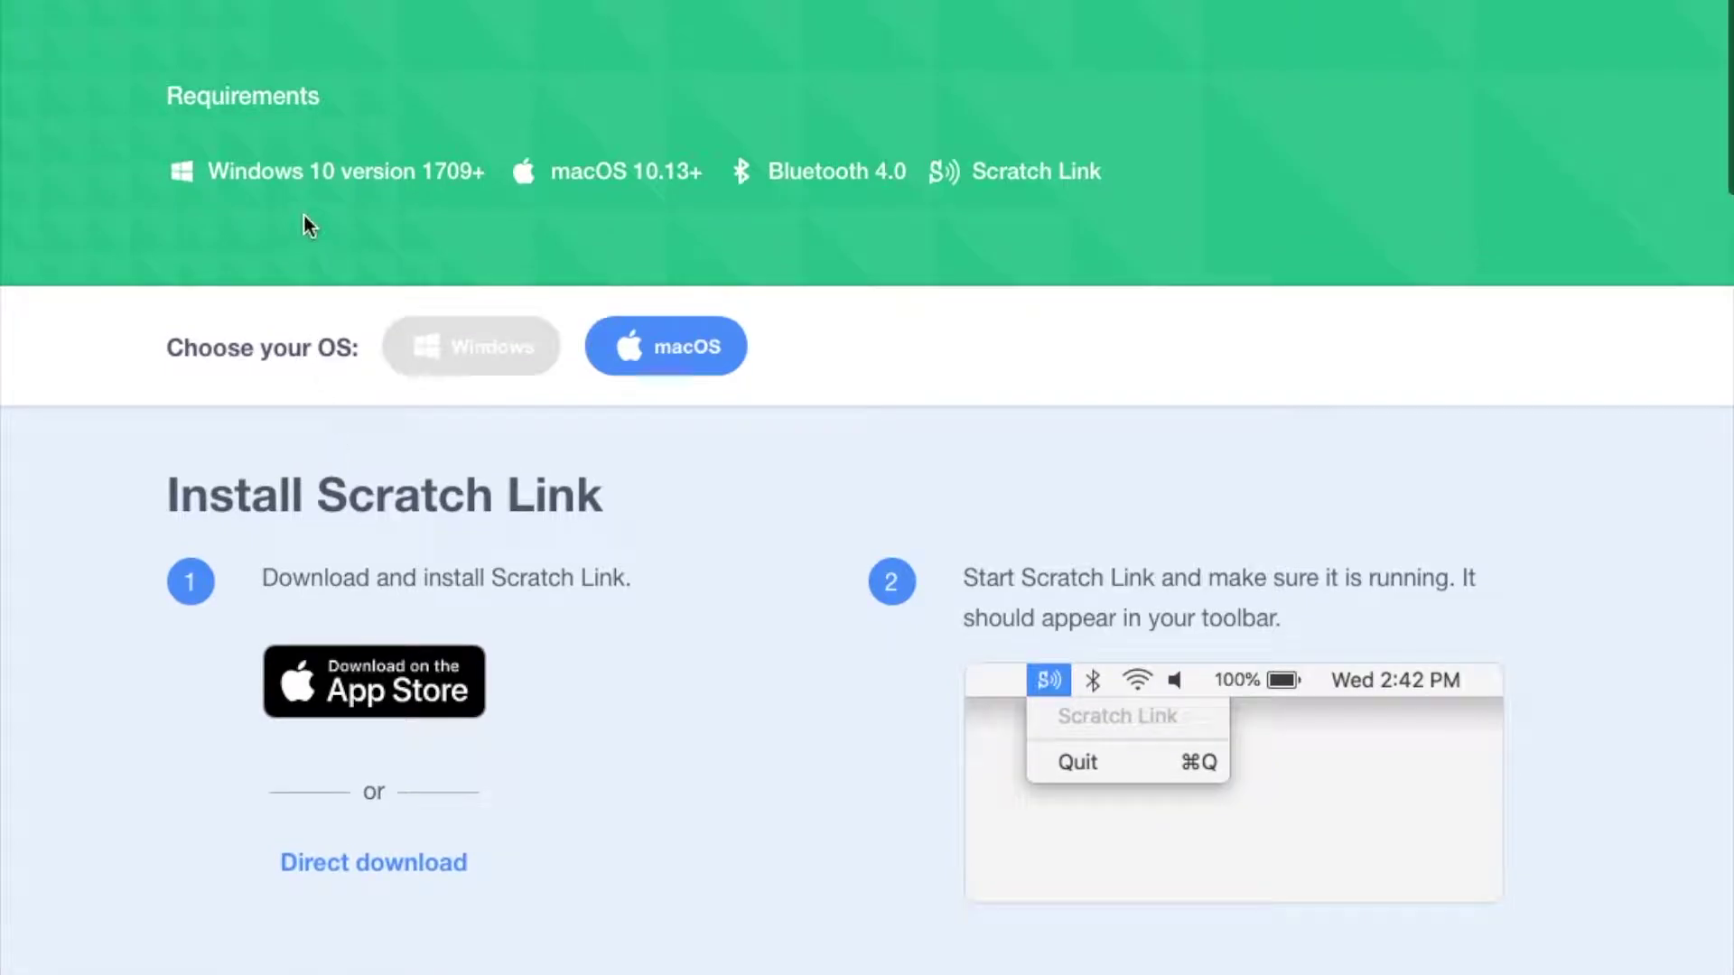
pyautogui.scroll(4, 332, 301)
pyautogui.scroll(4, 333, 319)
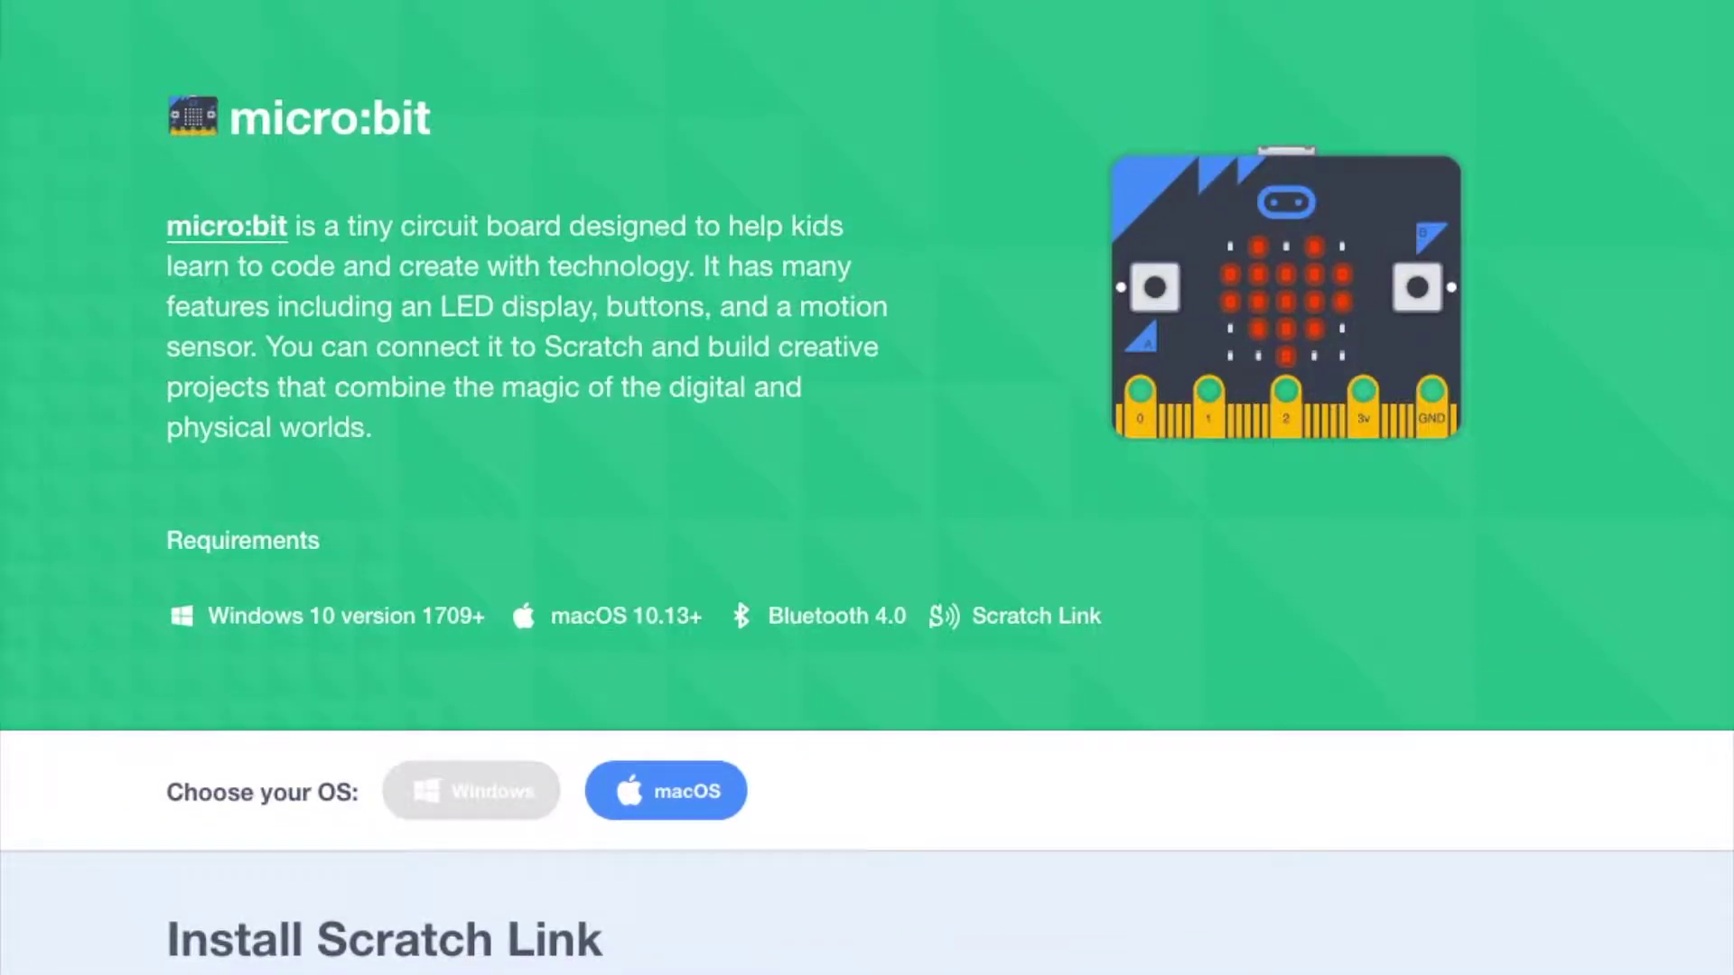
pyautogui.scroll(-8, 488, 655)
pyautogui.scroll(-5, 487, 654)
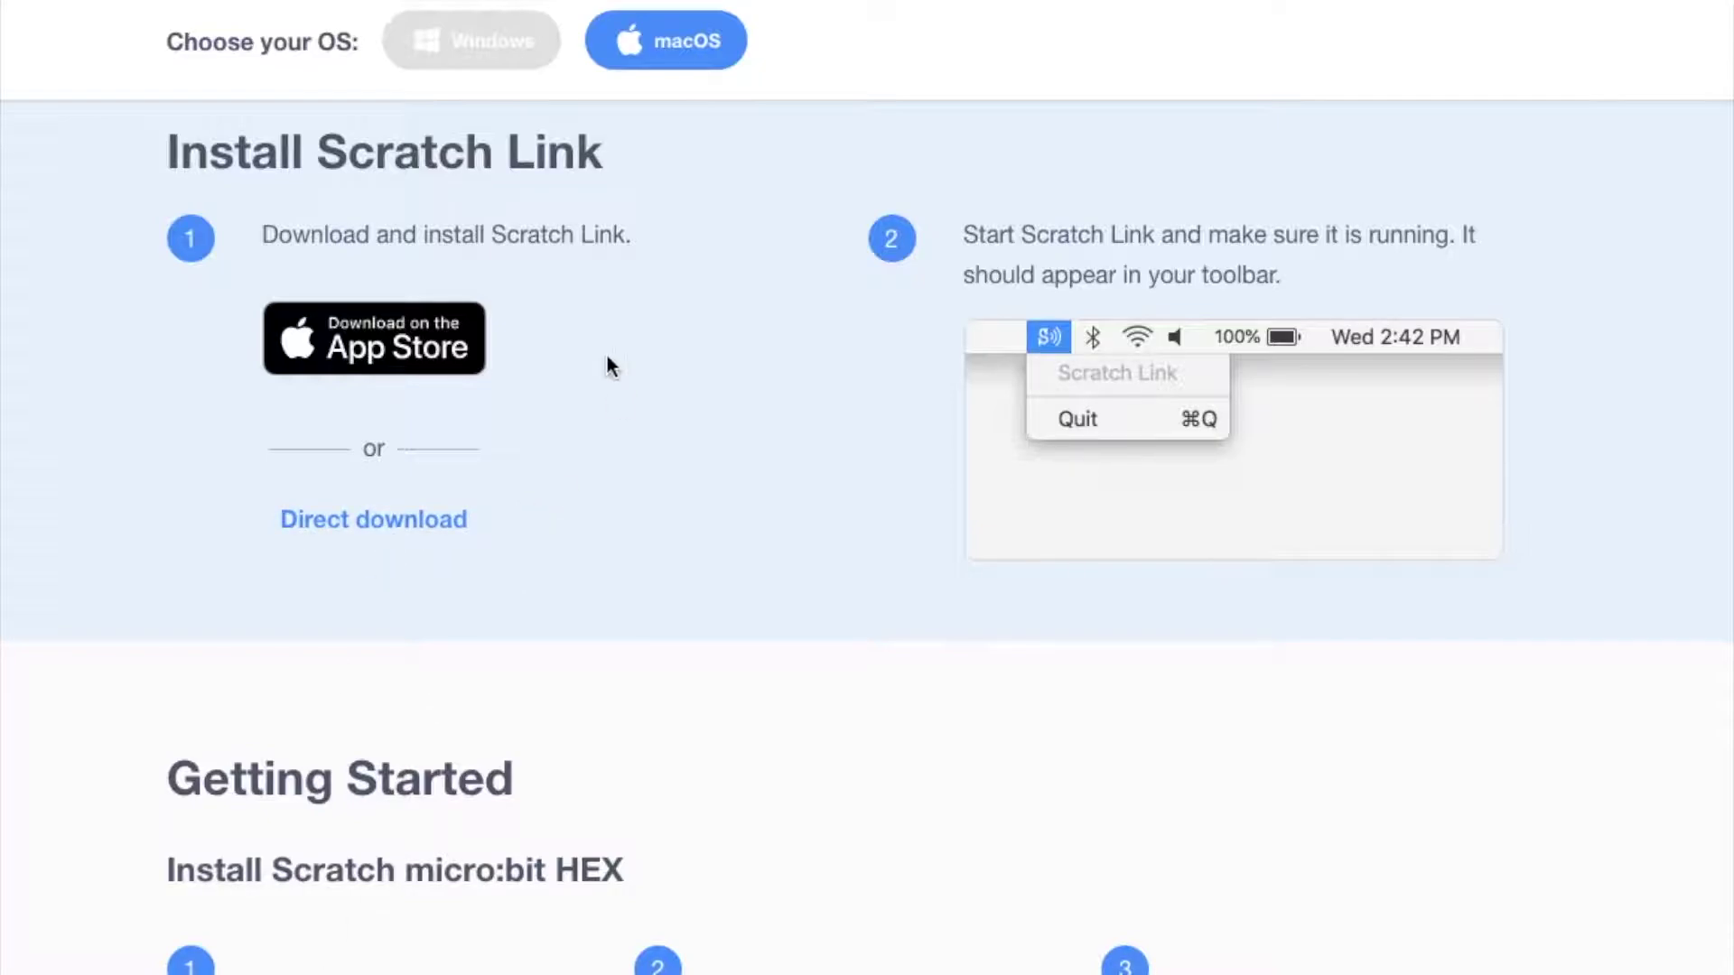
# - Download Scratch Link for macOS, install it with the password, then trash the installer
pyautogui.click(325, 526)
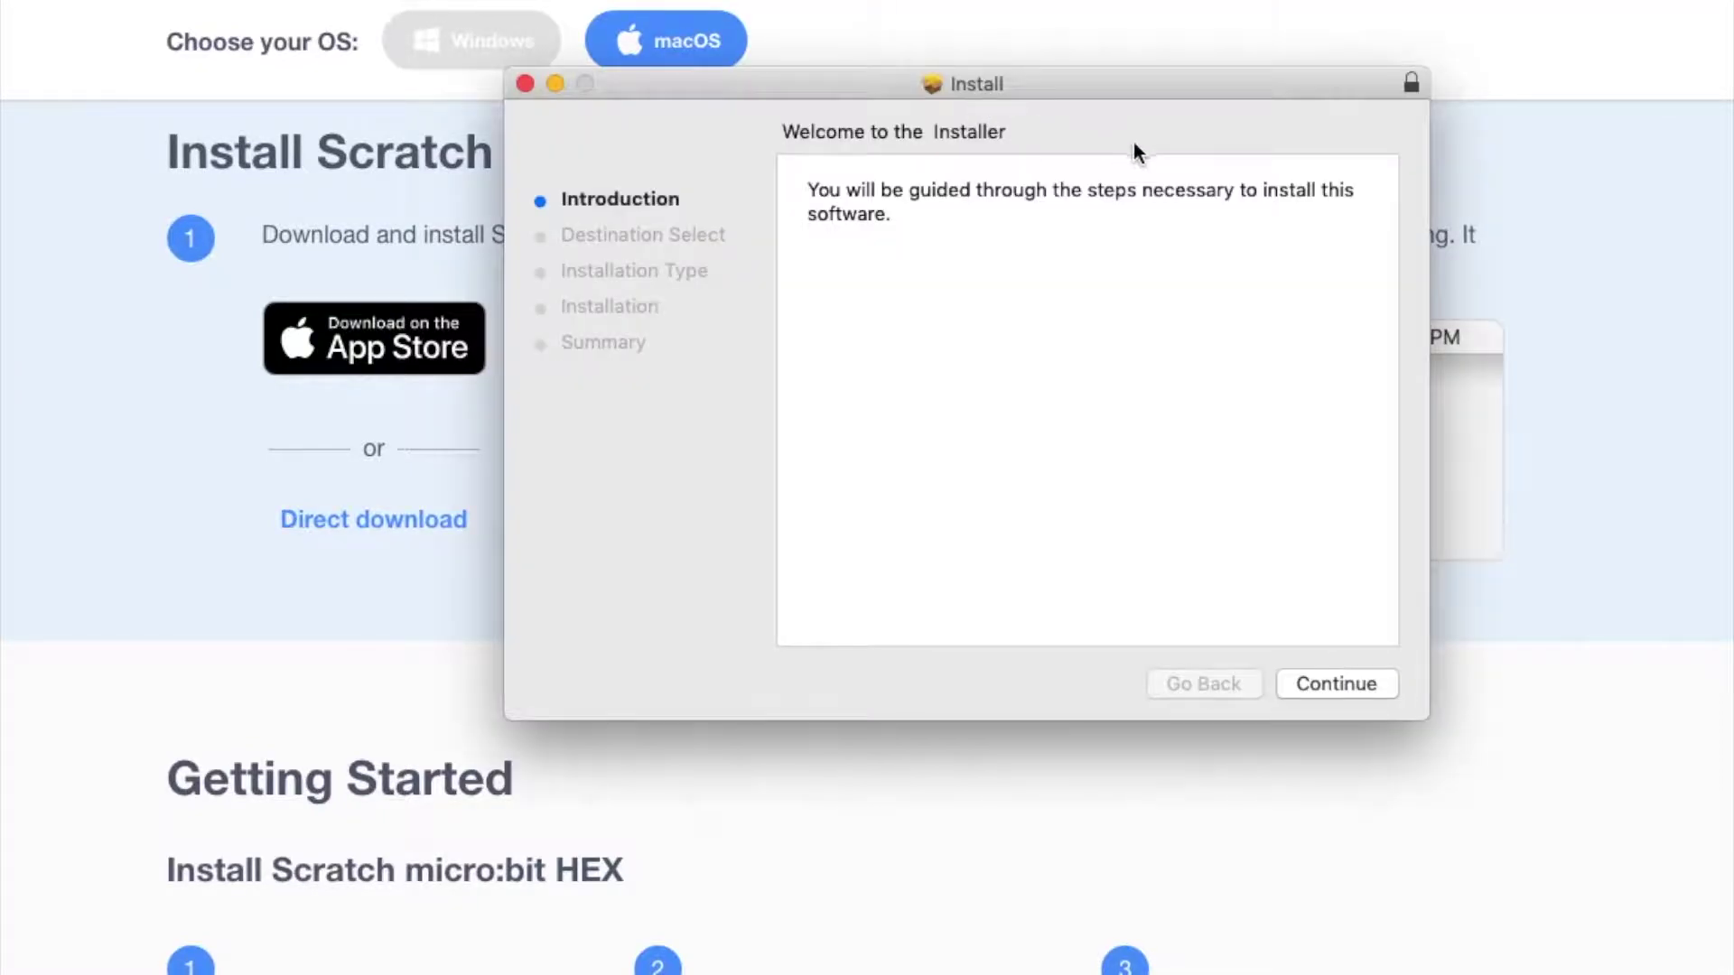
pyautogui.click(1321, 689)
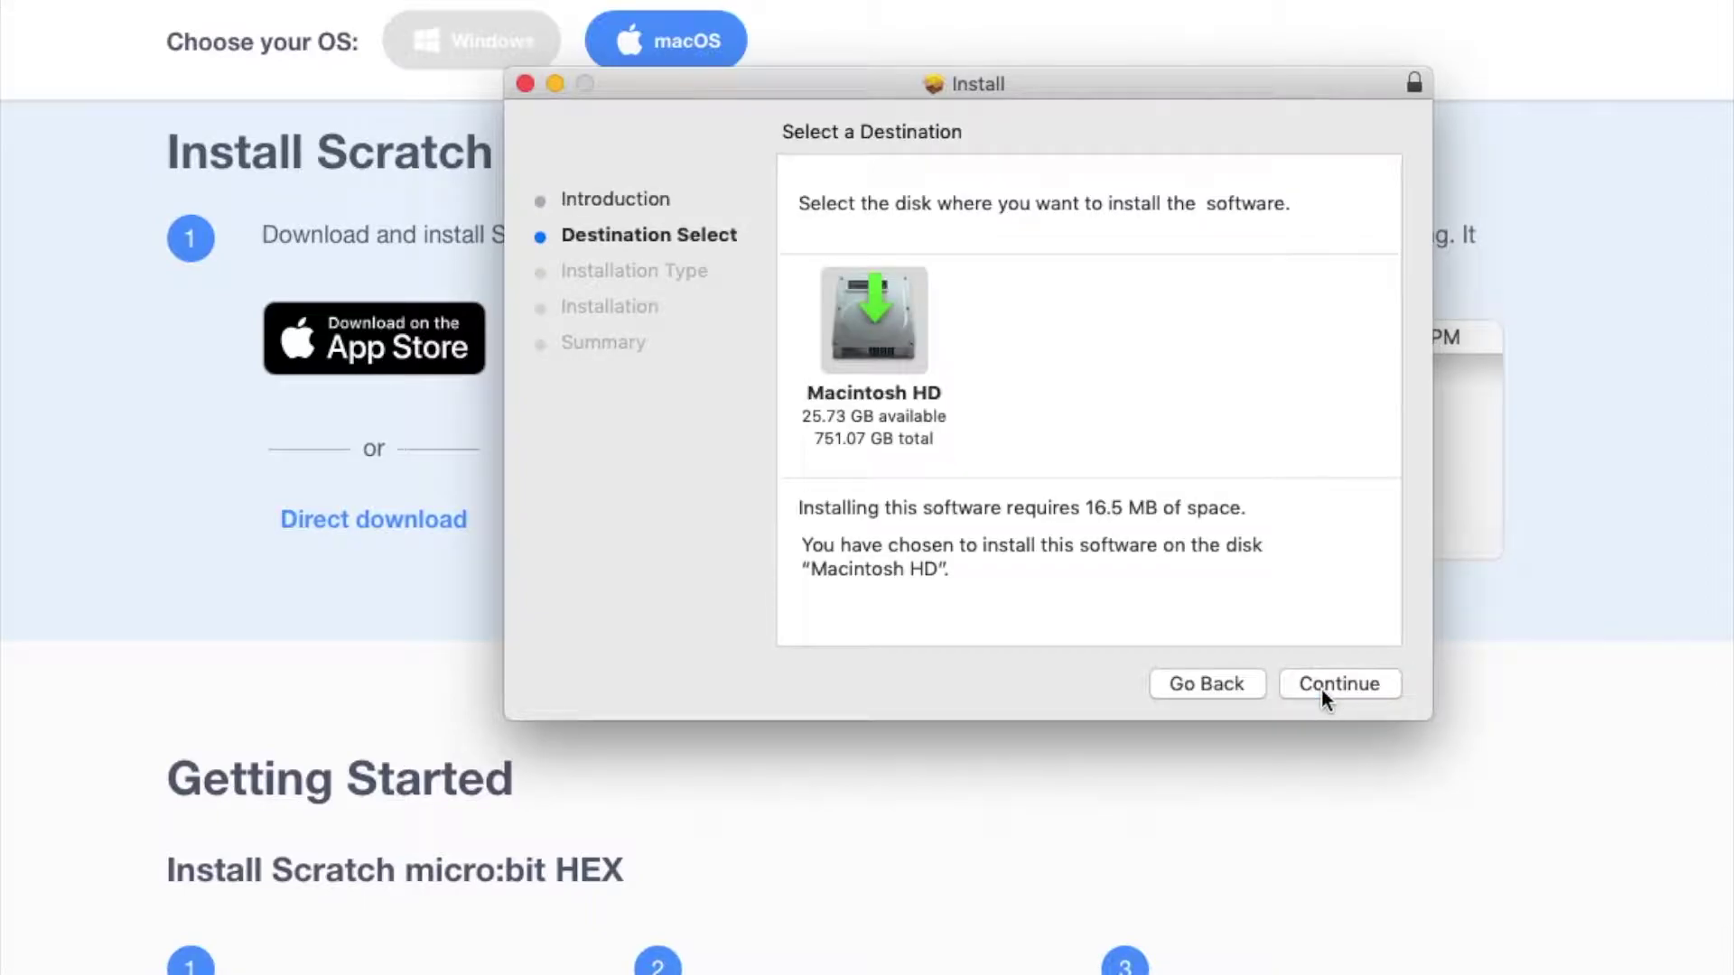
pyautogui.click(1321, 688)
pyautogui.click(1321, 688)
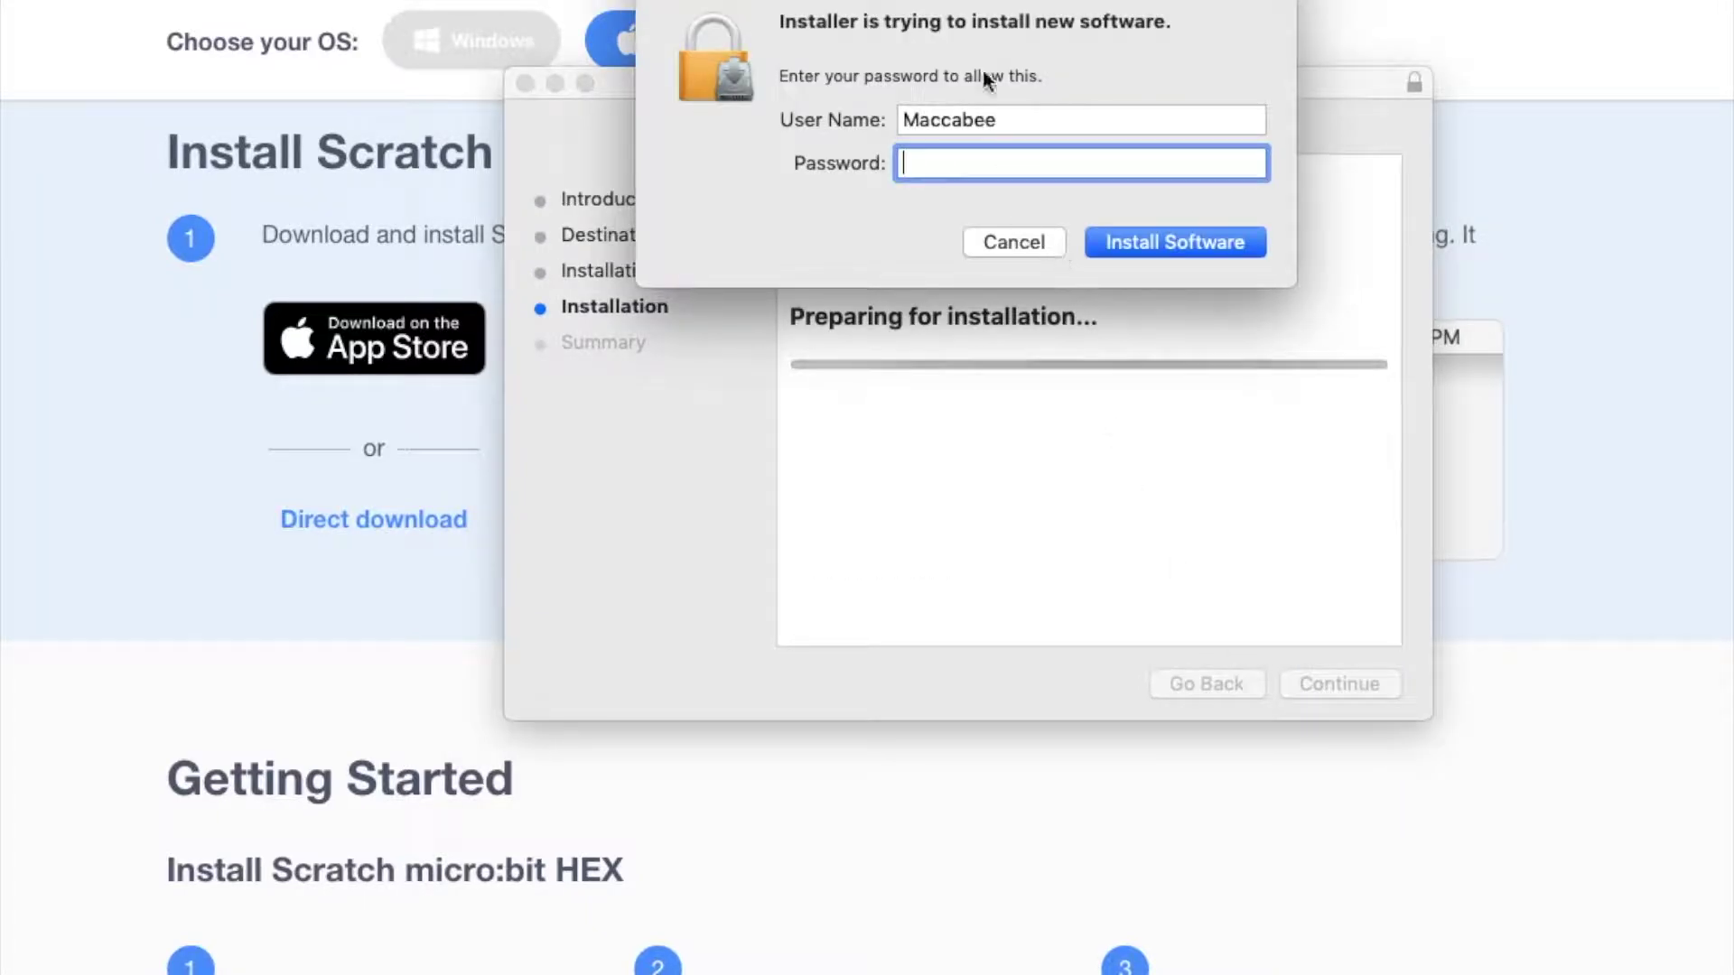
pyautogui.press('Return')
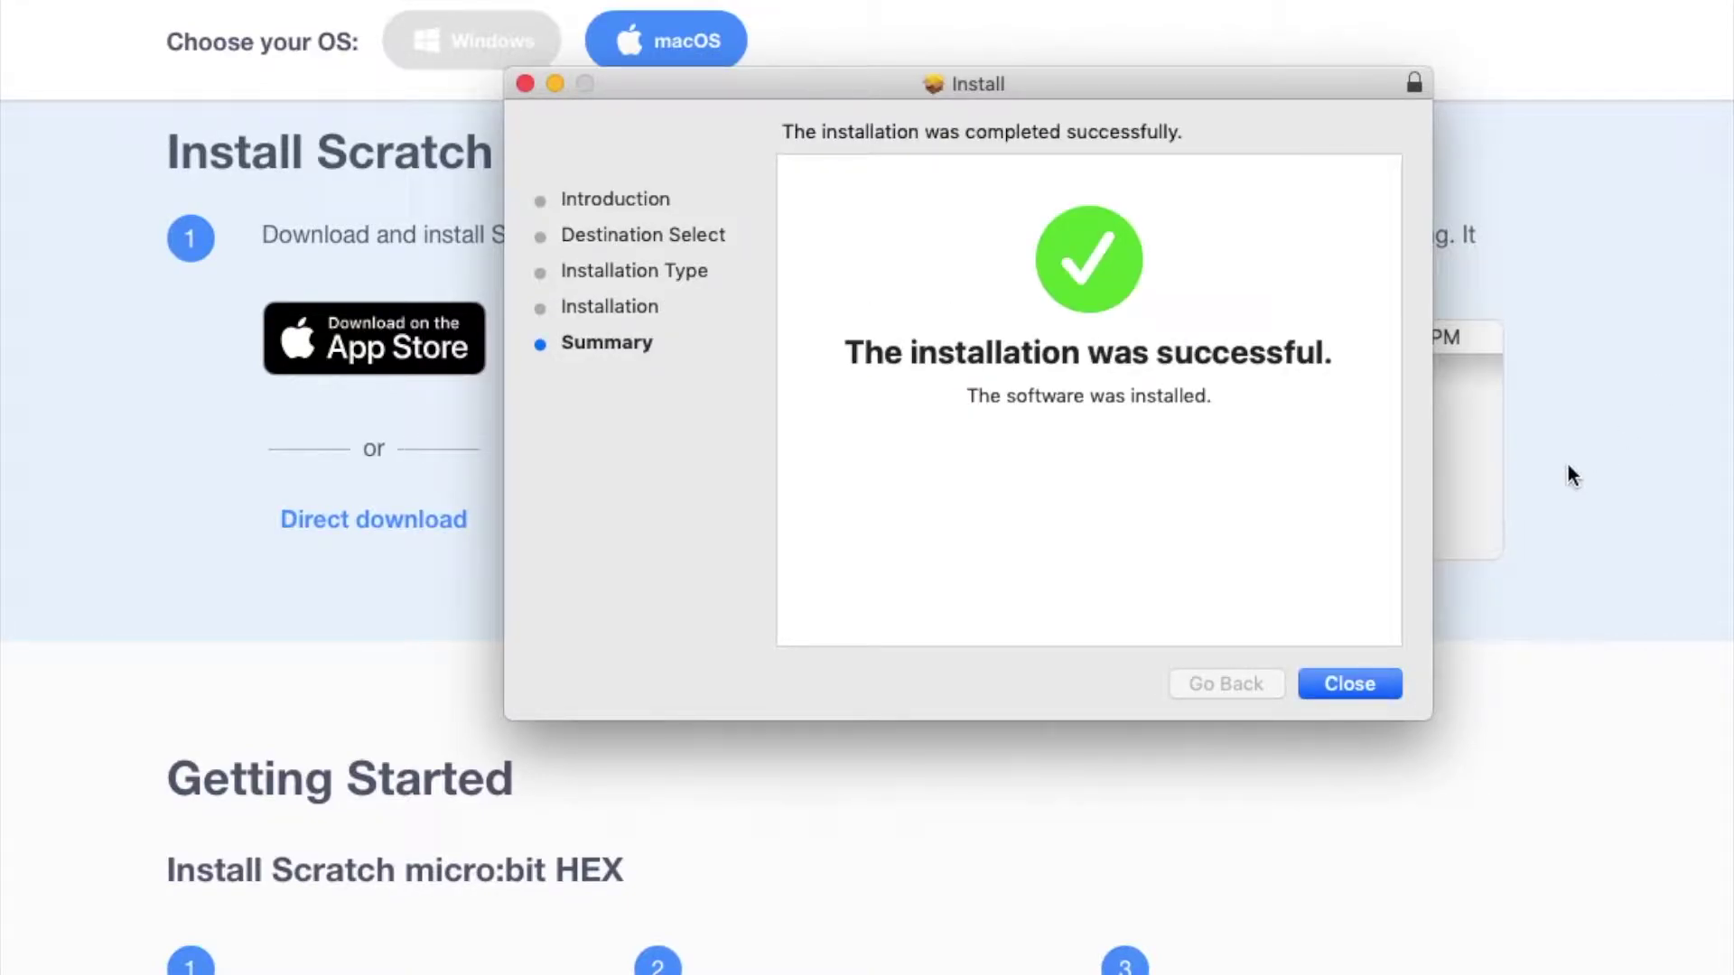
pyautogui.click(1341, 686)
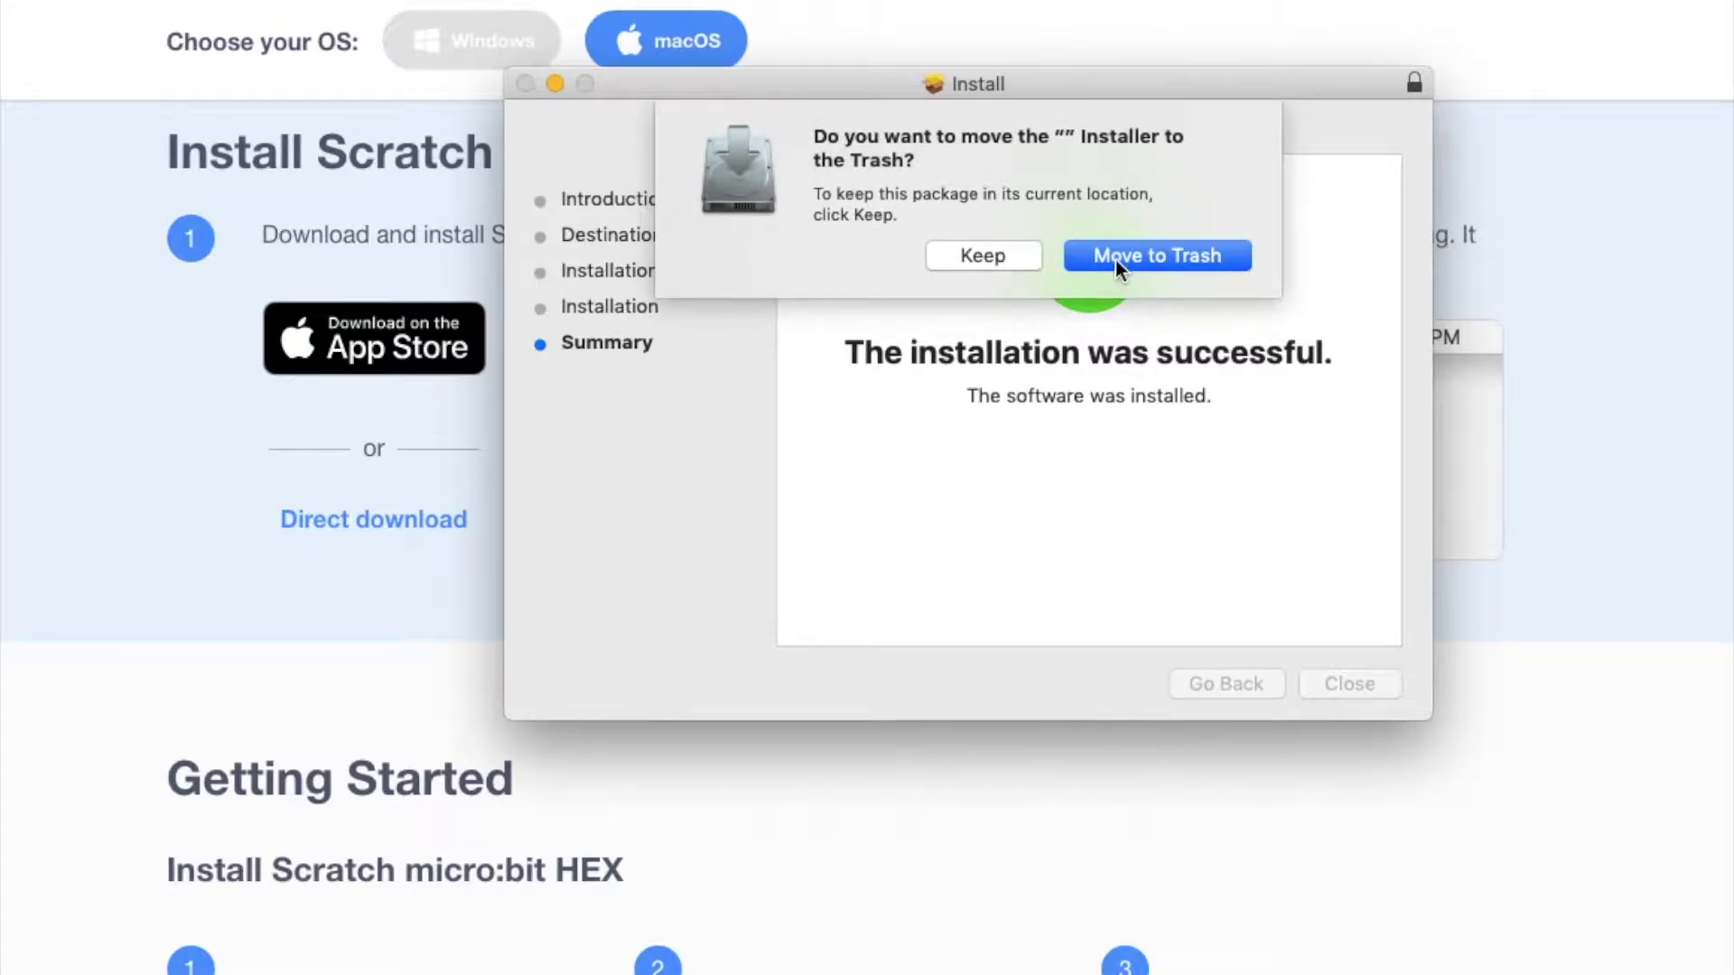
pyautogui.click(1115, 261)
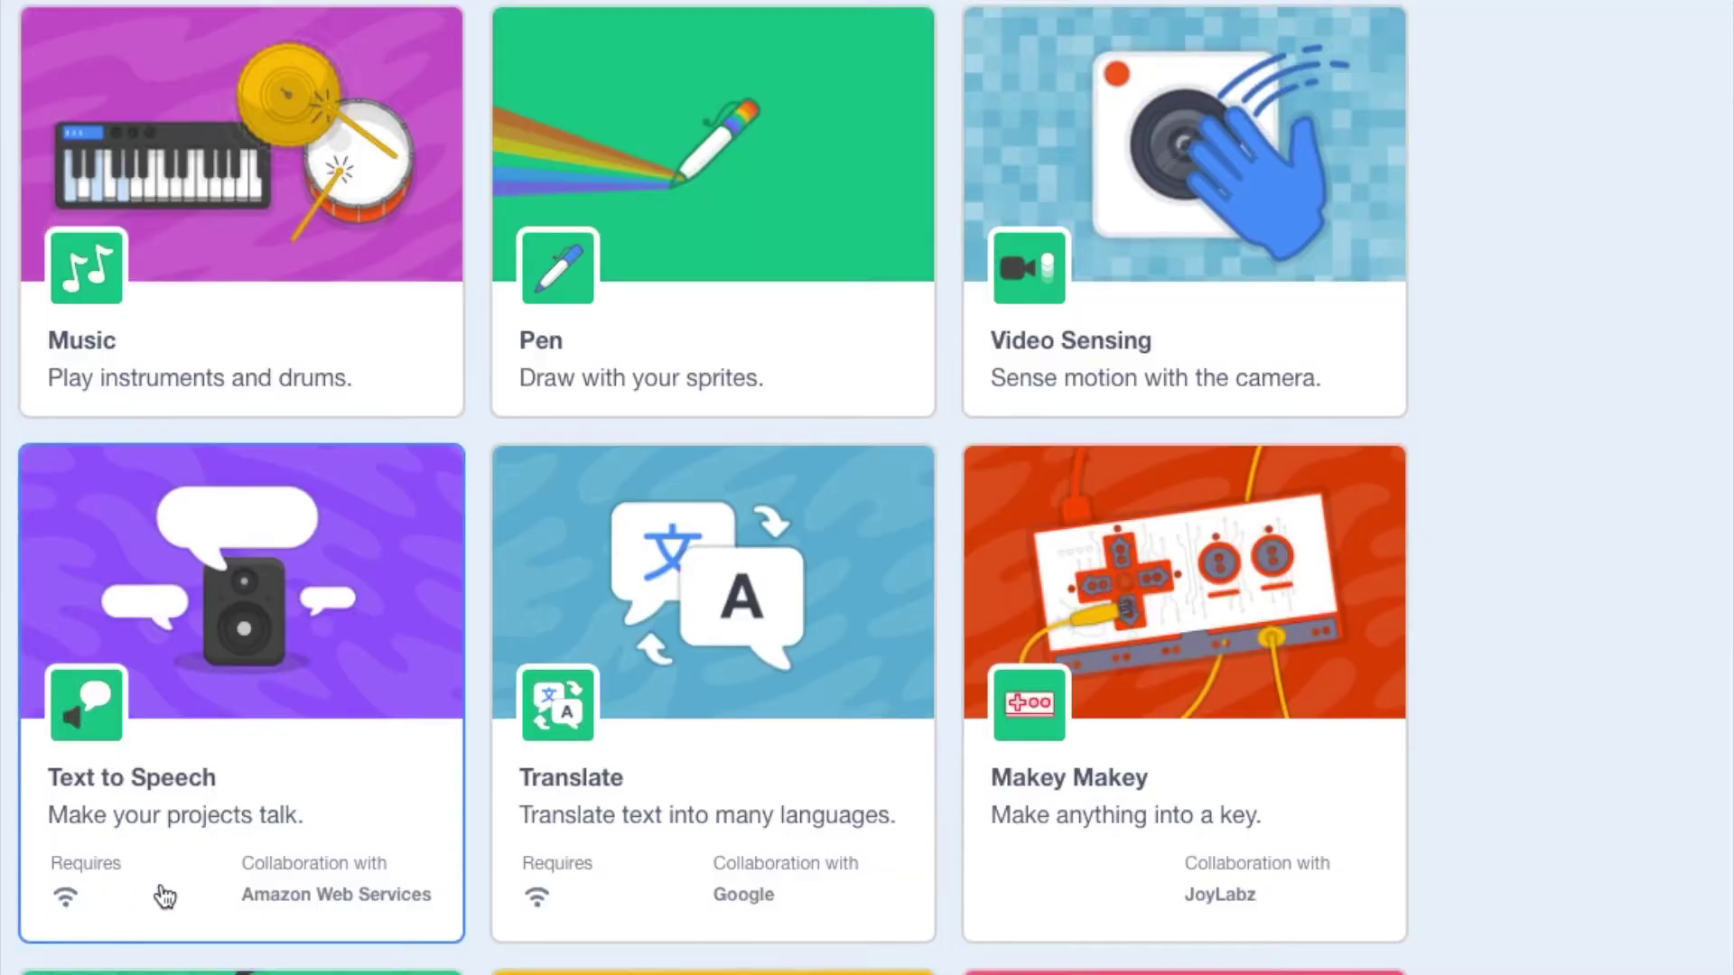
pyautogui.scroll(-5, 163, 898)
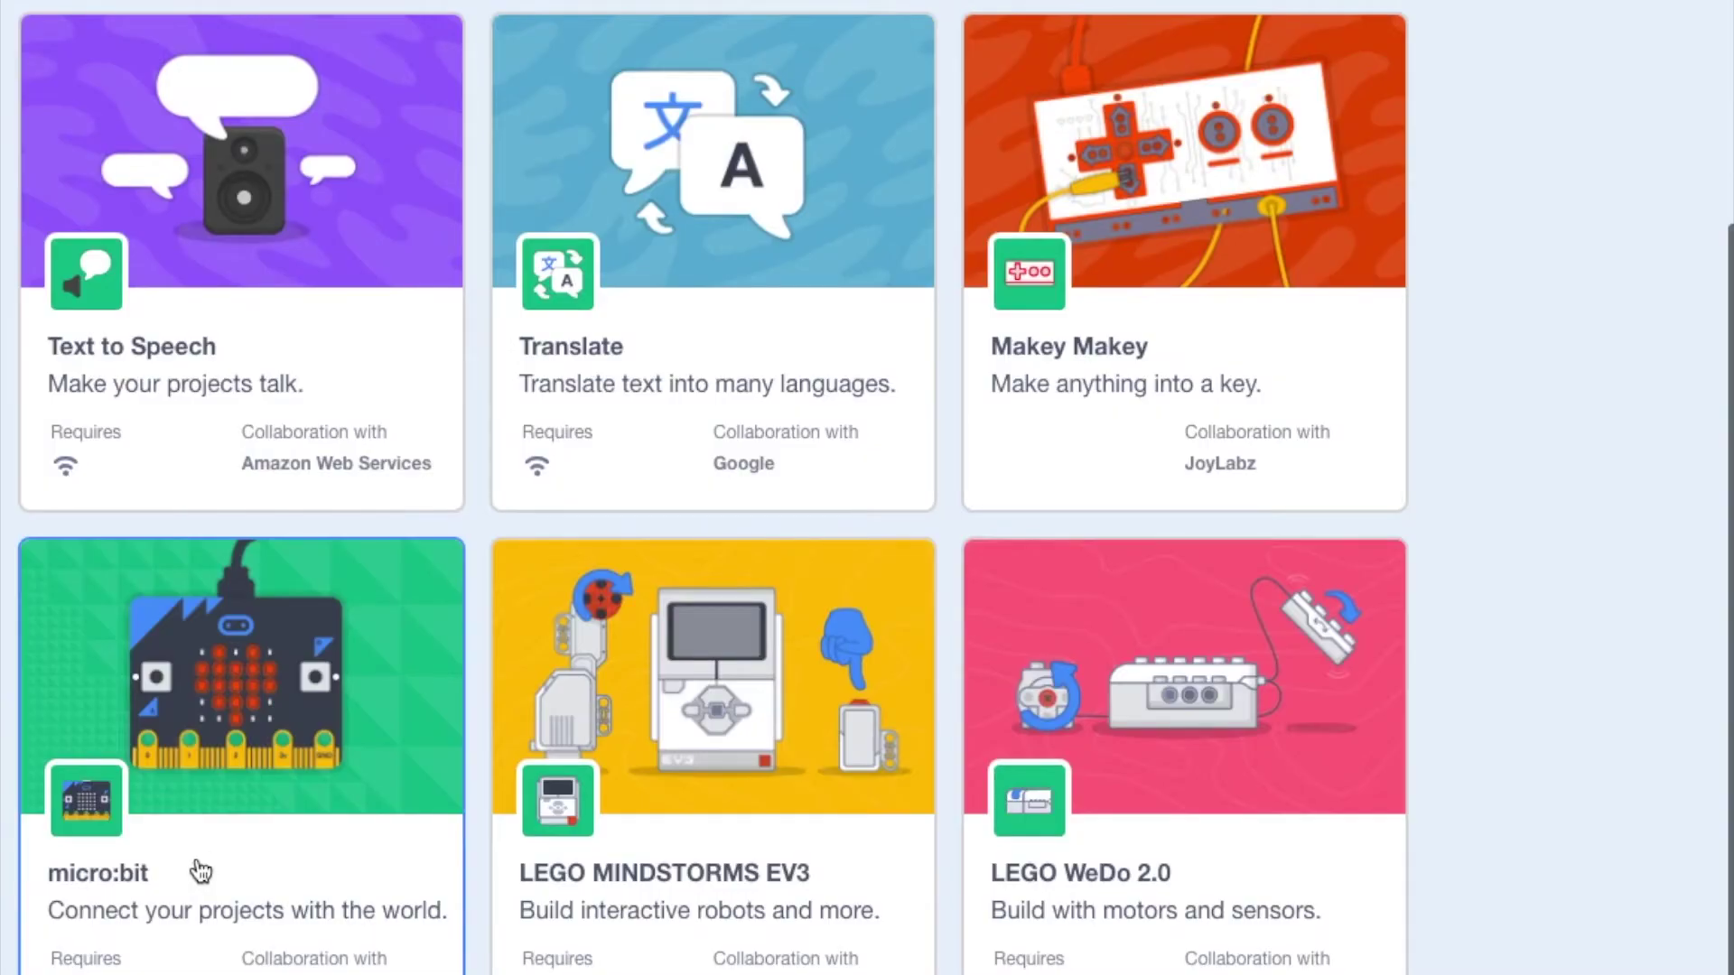
# - Re-add the micro:bit extension and dismiss the Looking for devices window
pyautogui.click(198, 874)
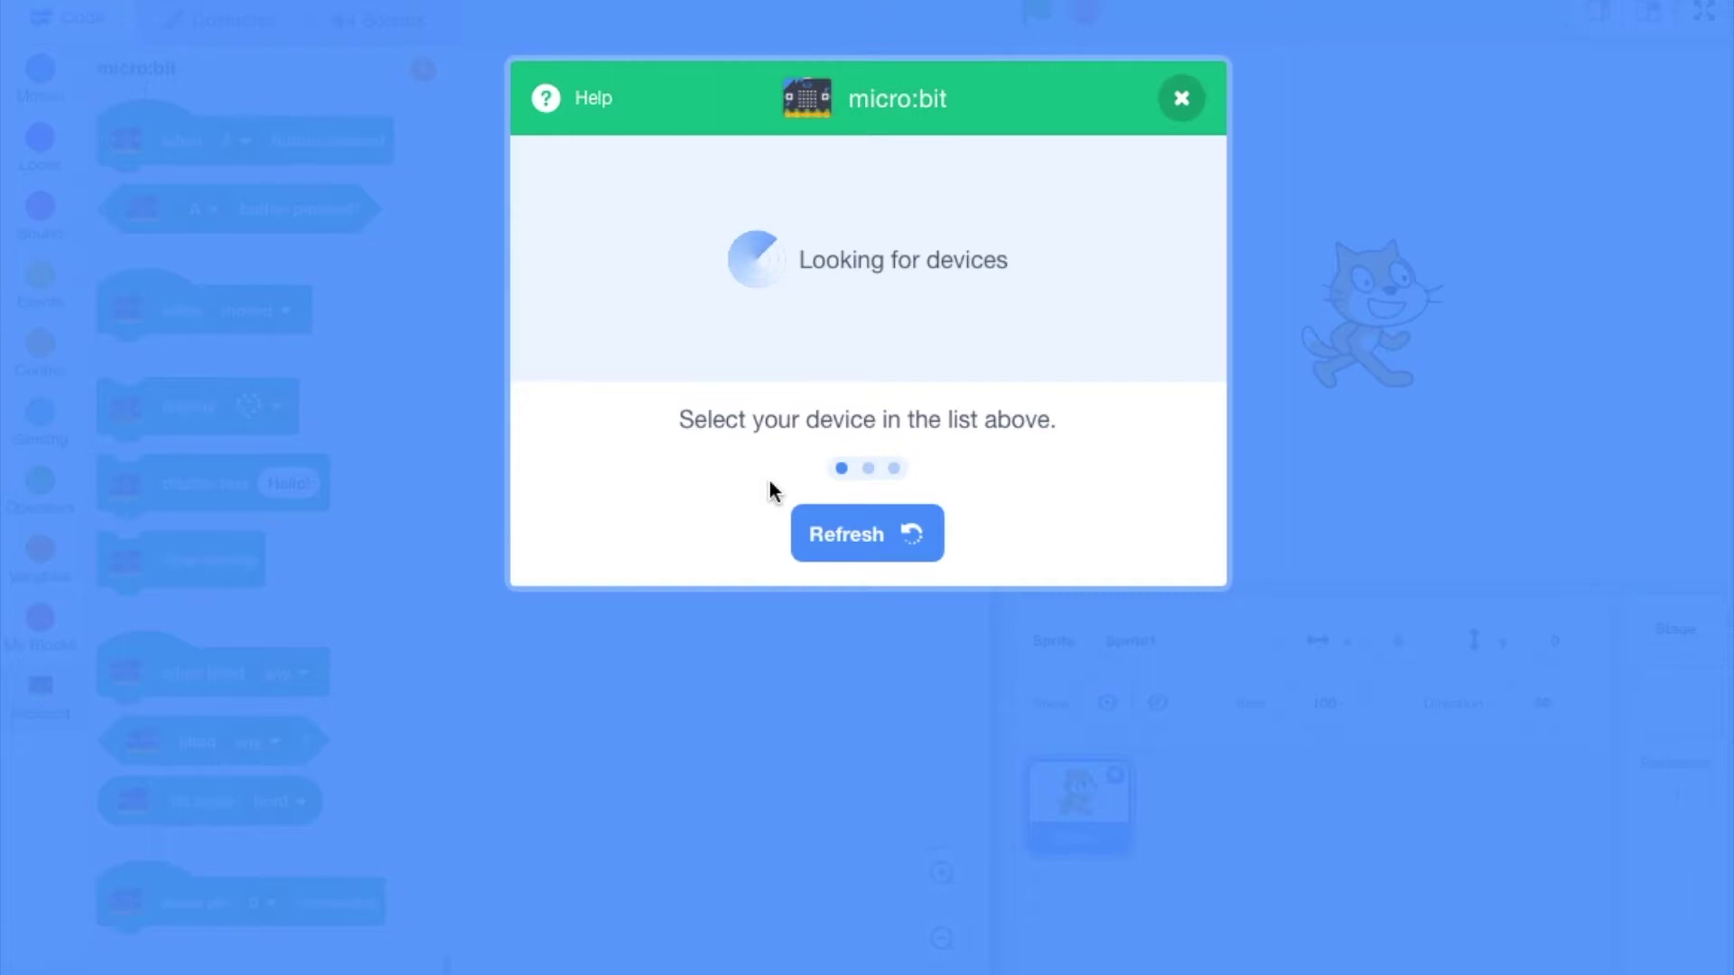
pyautogui.click(705, 638)
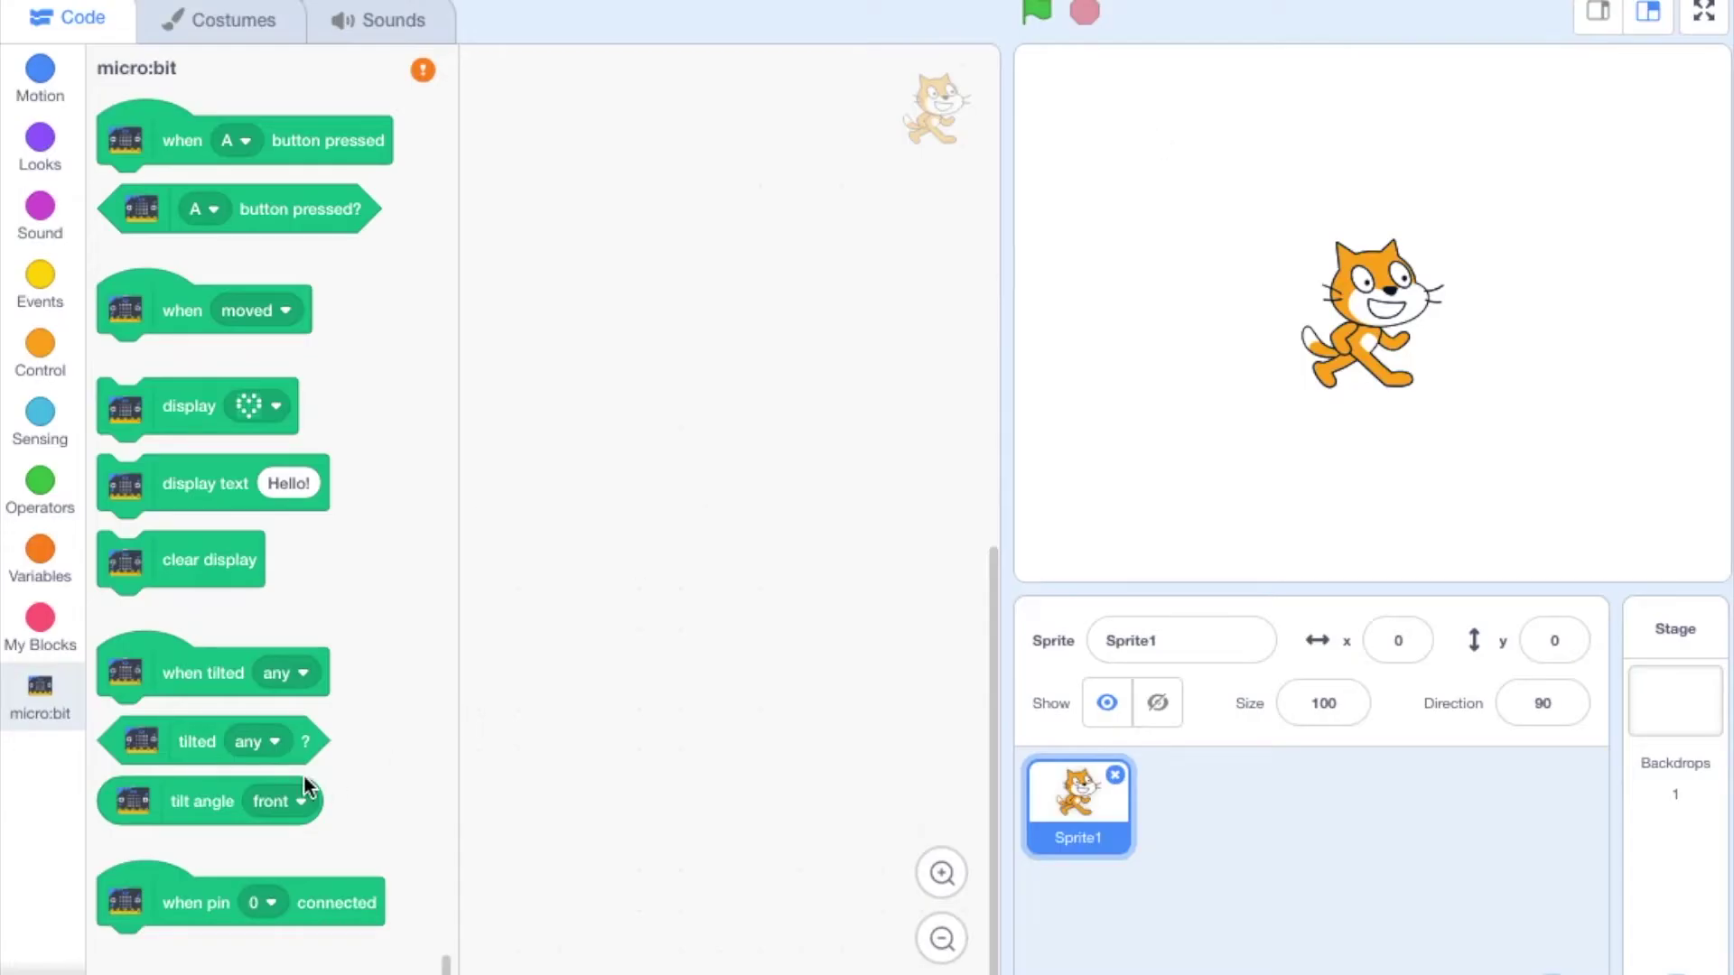
pyautogui.scroll(5, 180, 718)
pyautogui.scroll(1, 190, 664)
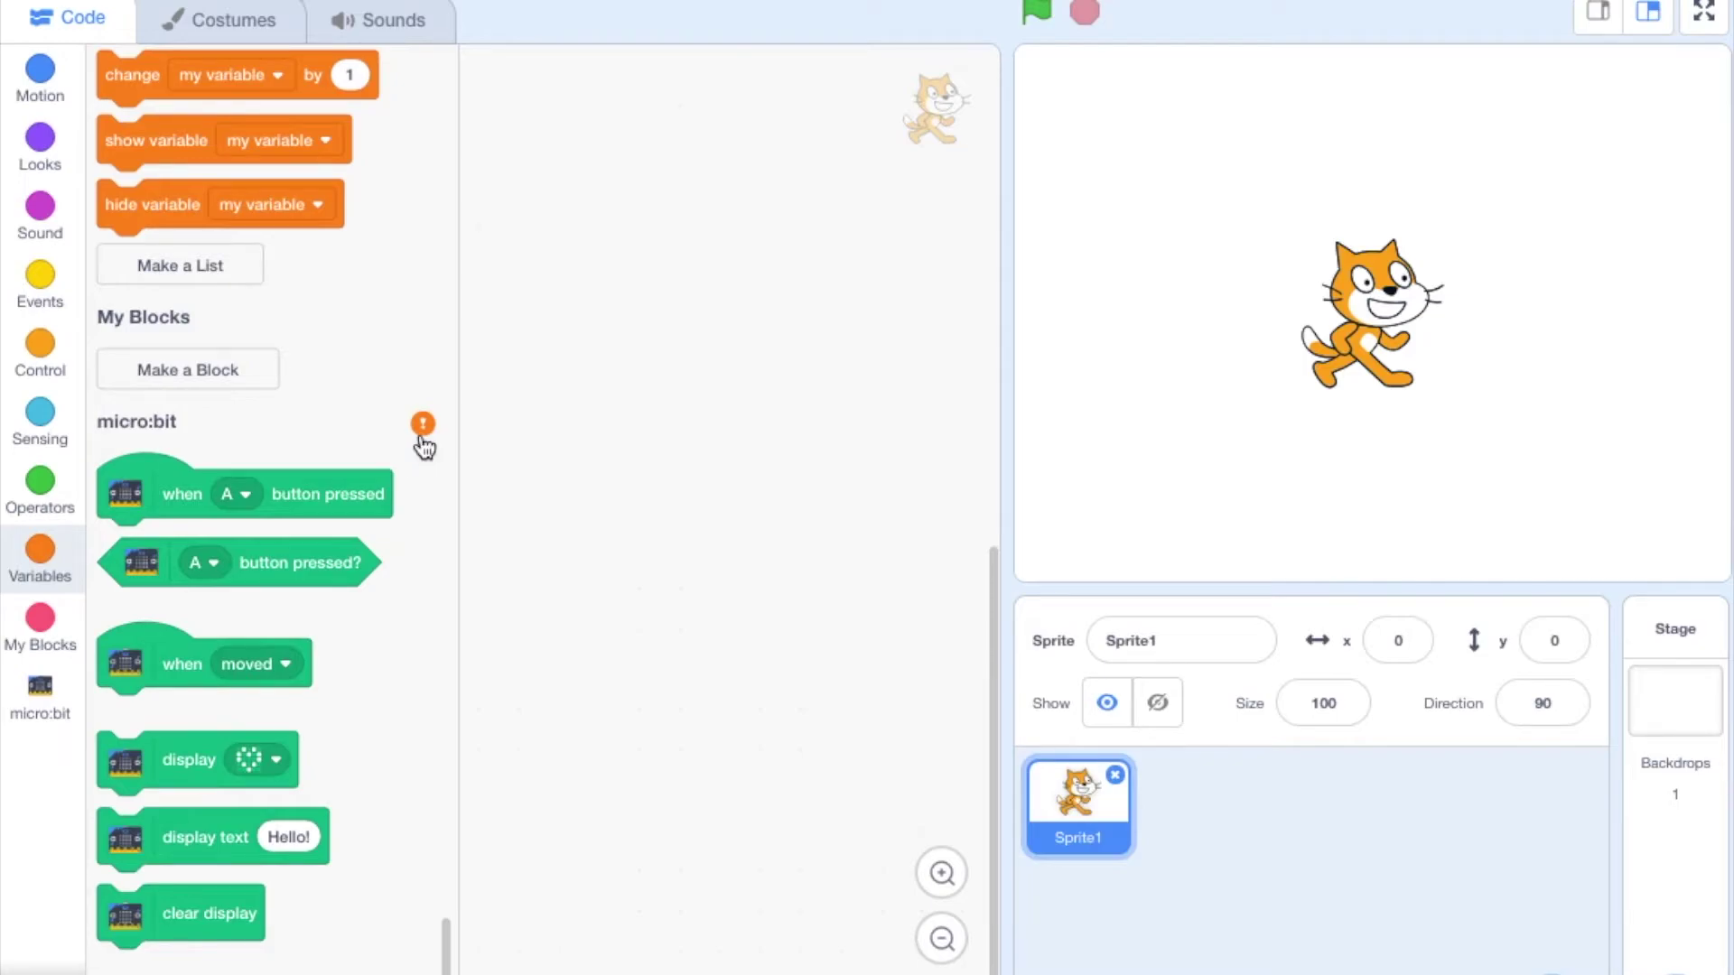
# - Place the micro:bit 'when A button pressed' hat block in the workspace
pyautogui.moveTo(149, 495)
pyautogui.mouseDown()
pyautogui.moveTo(584, 291)
pyautogui.moveTo(584, 179)
pyautogui.mouseUp()
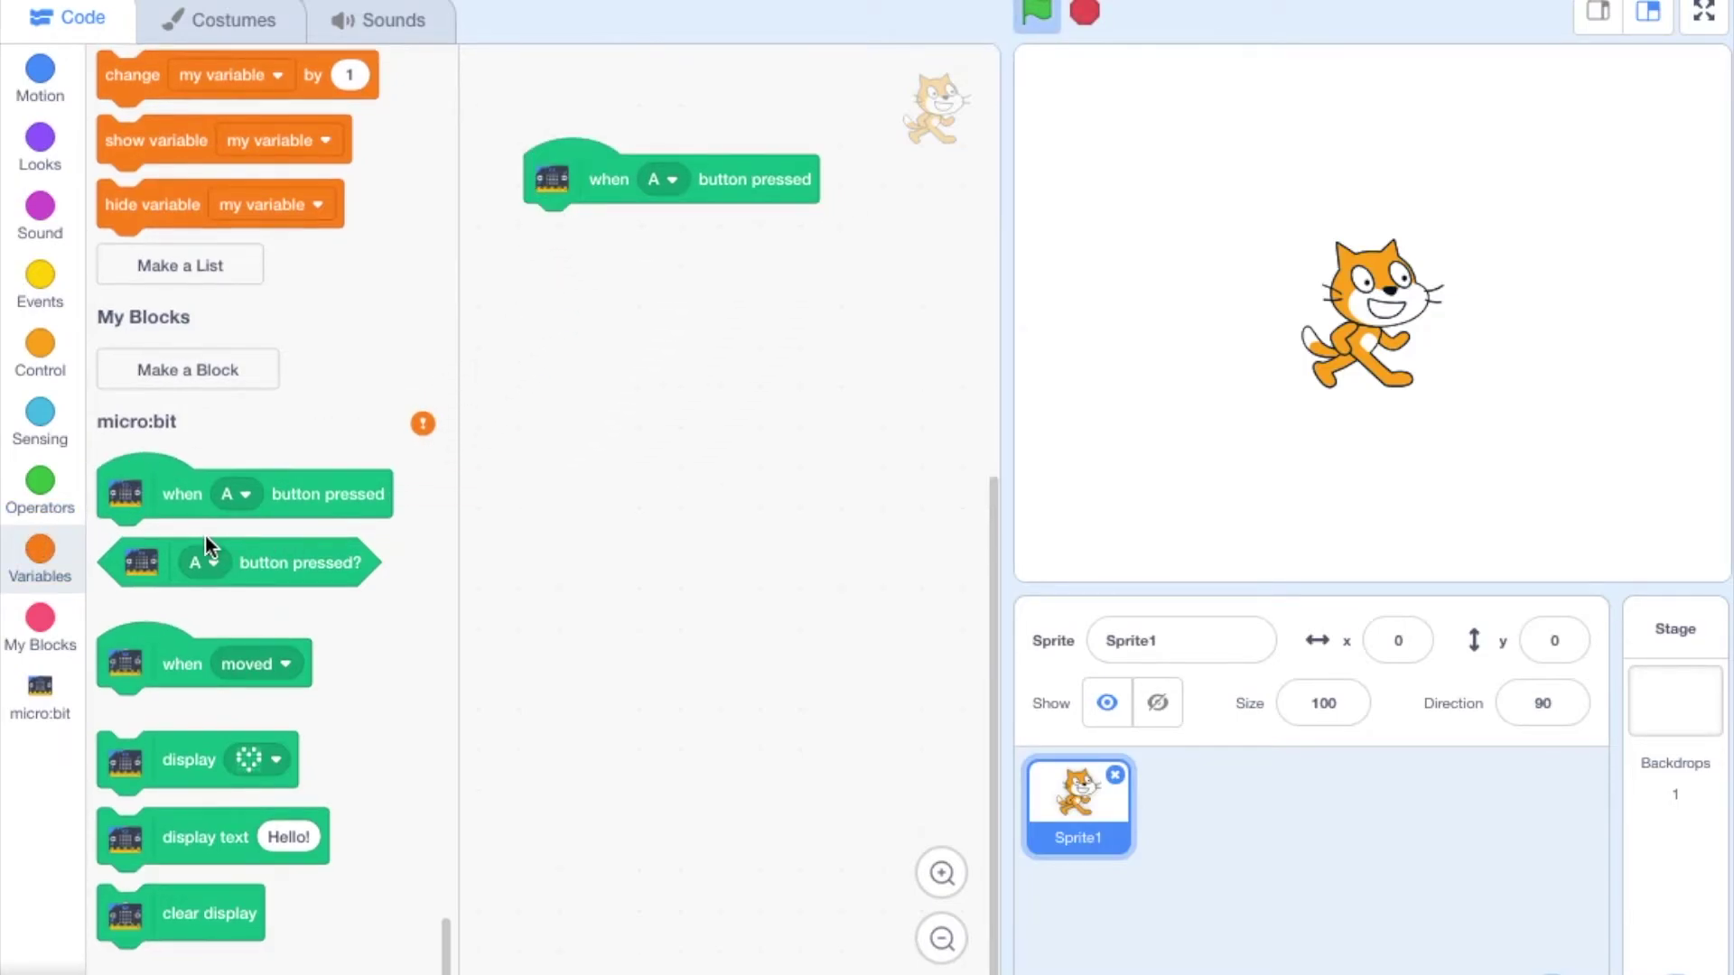
pyautogui.scroll(1, 175, 529)
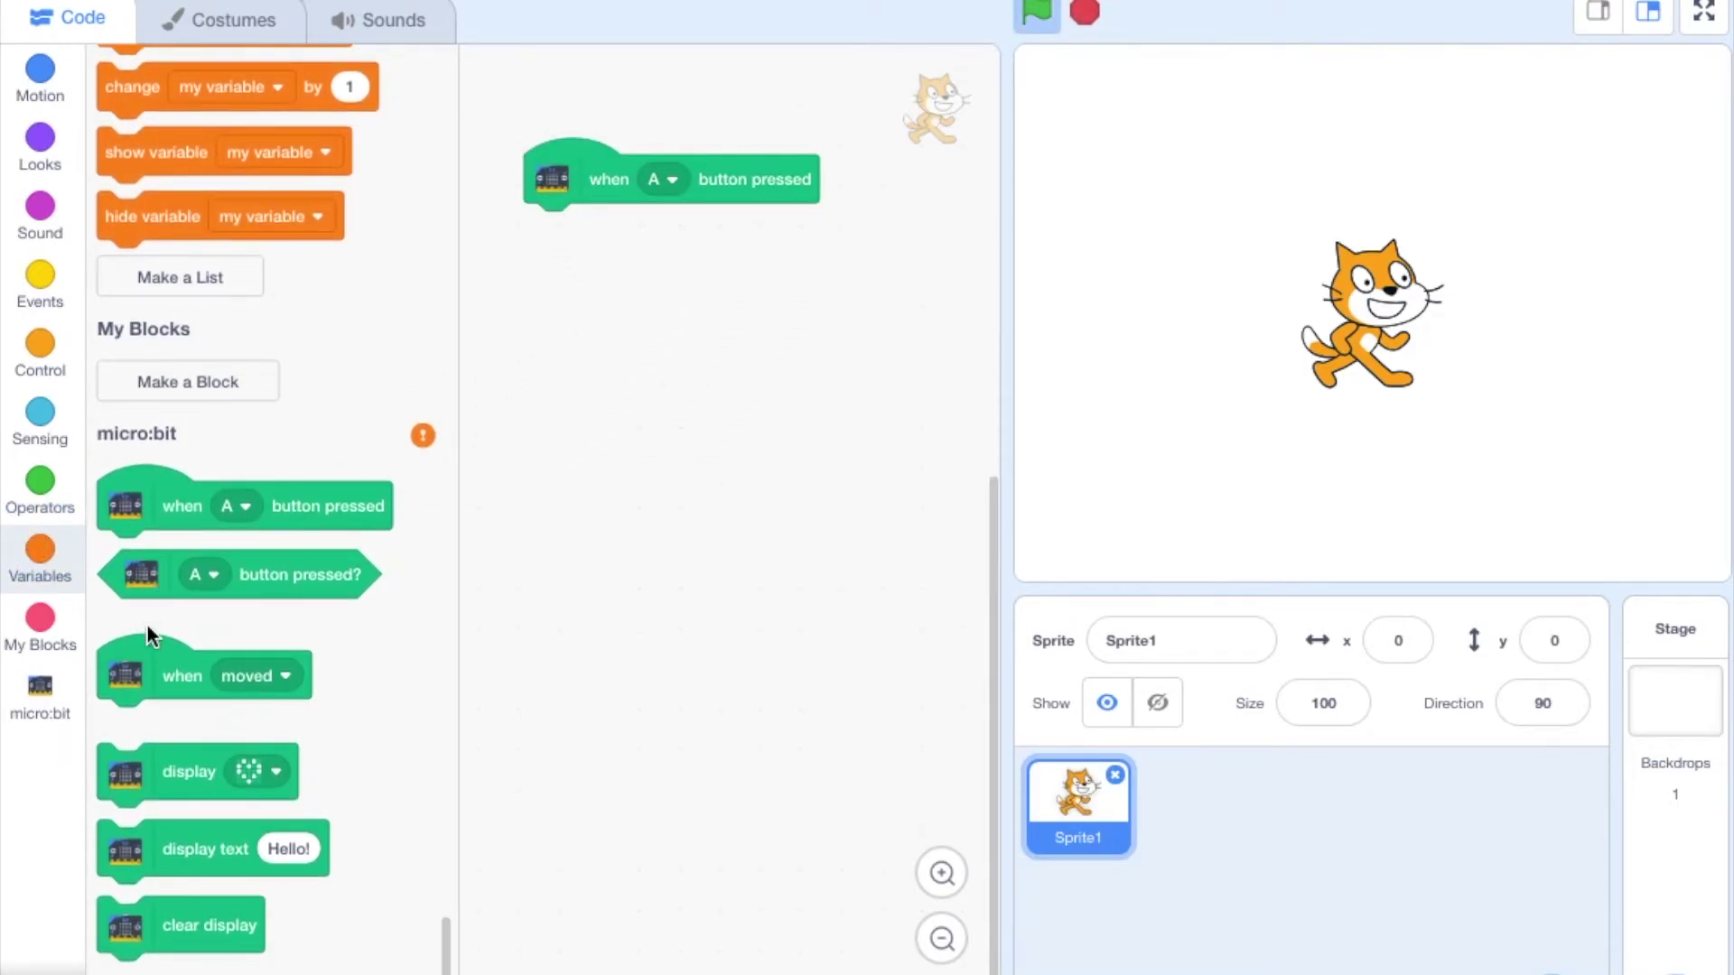
pyautogui.scroll(3, 150, 556)
pyautogui.scroll(2, 181, 575)
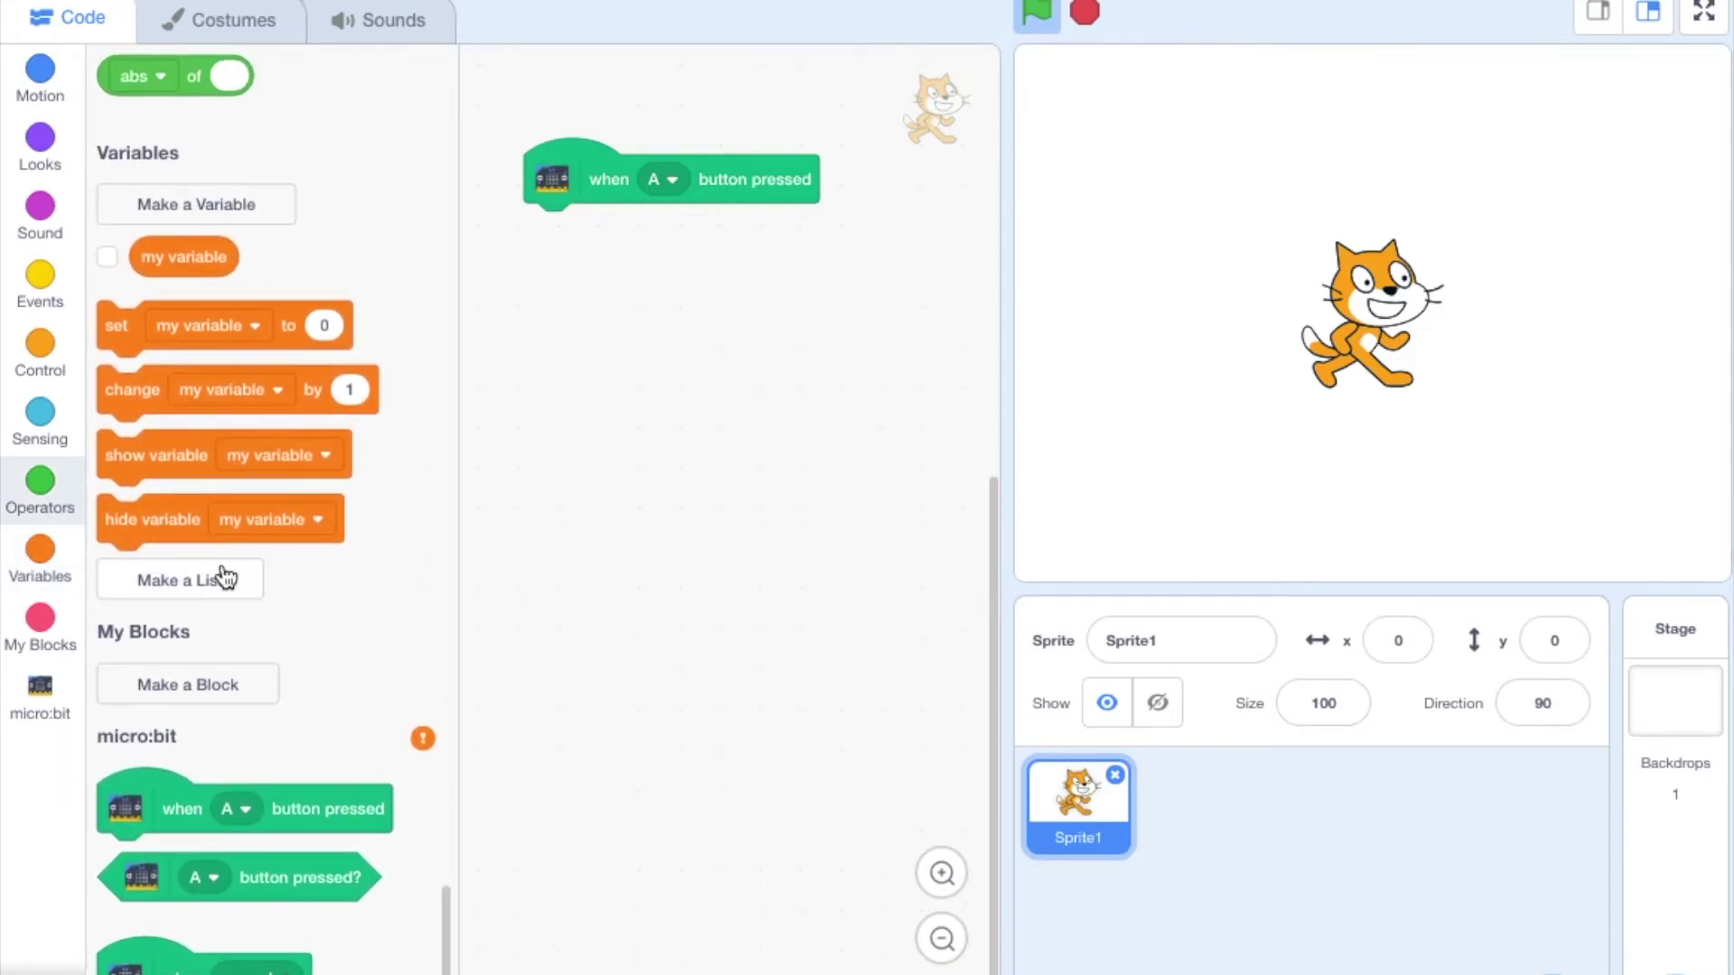
pyautogui.scroll(3, 224, 575)
pyautogui.scroll(-10, 224, 569)
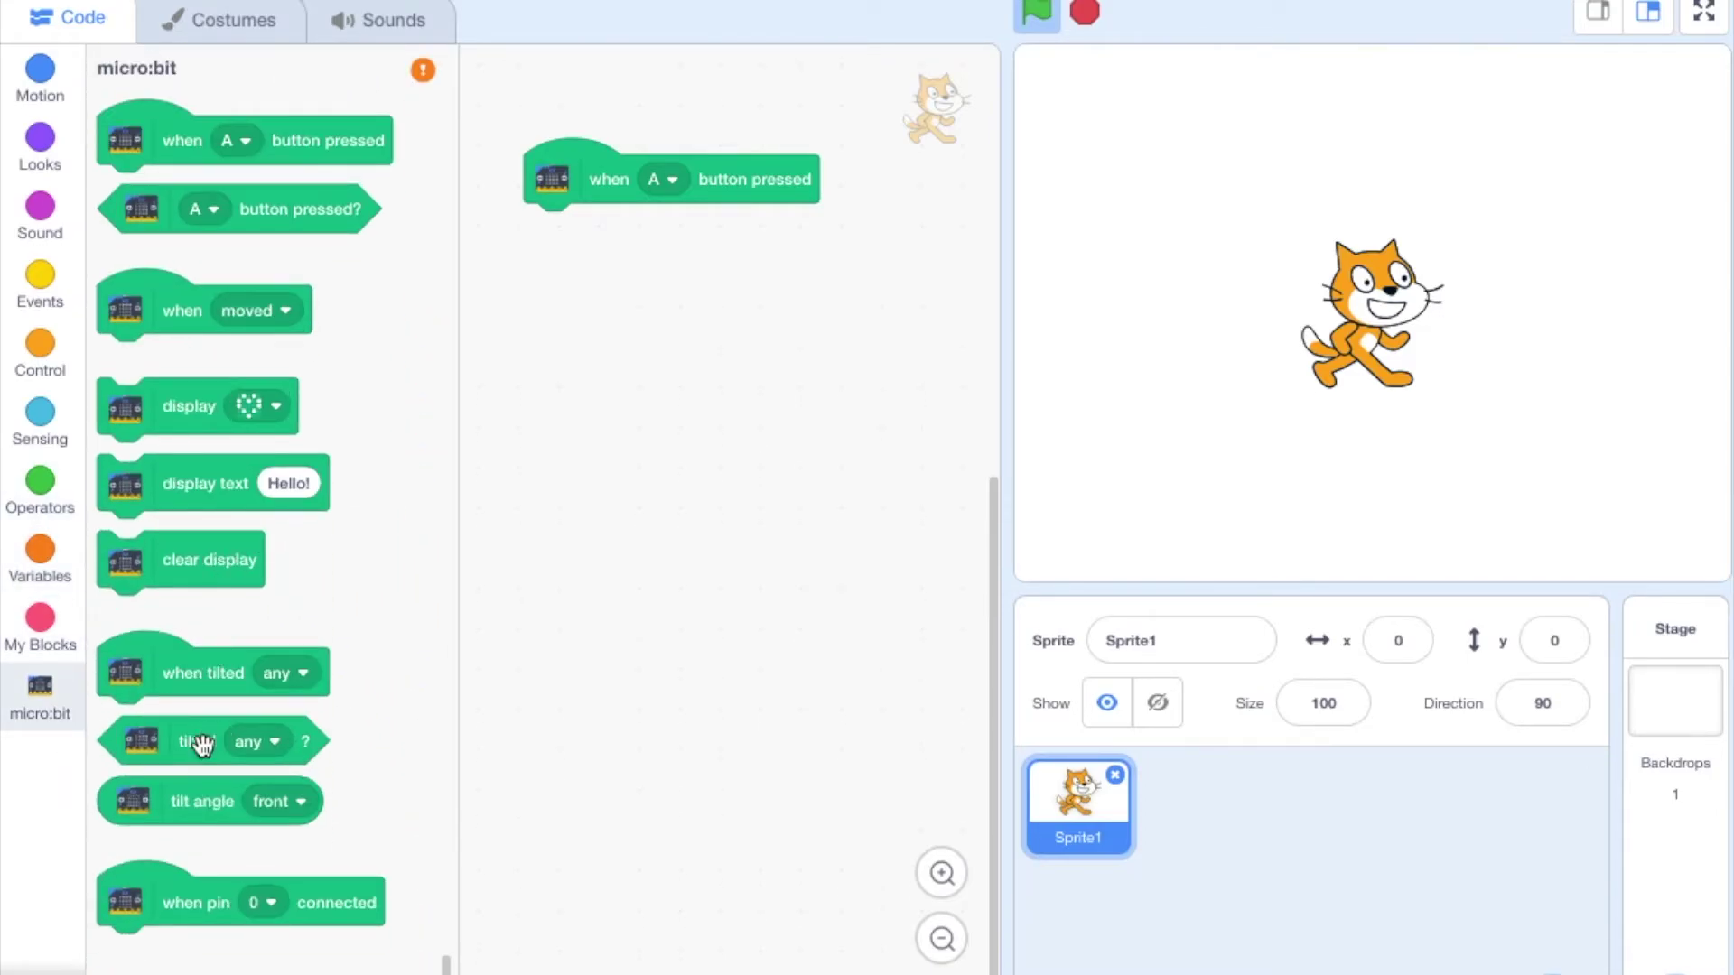
pyautogui.scroll(1, 146, 504)
pyautogui.moveTo(152, 511)
pyautogui.mouseDown()
pyautogui.moveTo(528, 393)
pyautogui.moveTo(575, 246)
pyautogui.mouseUp()
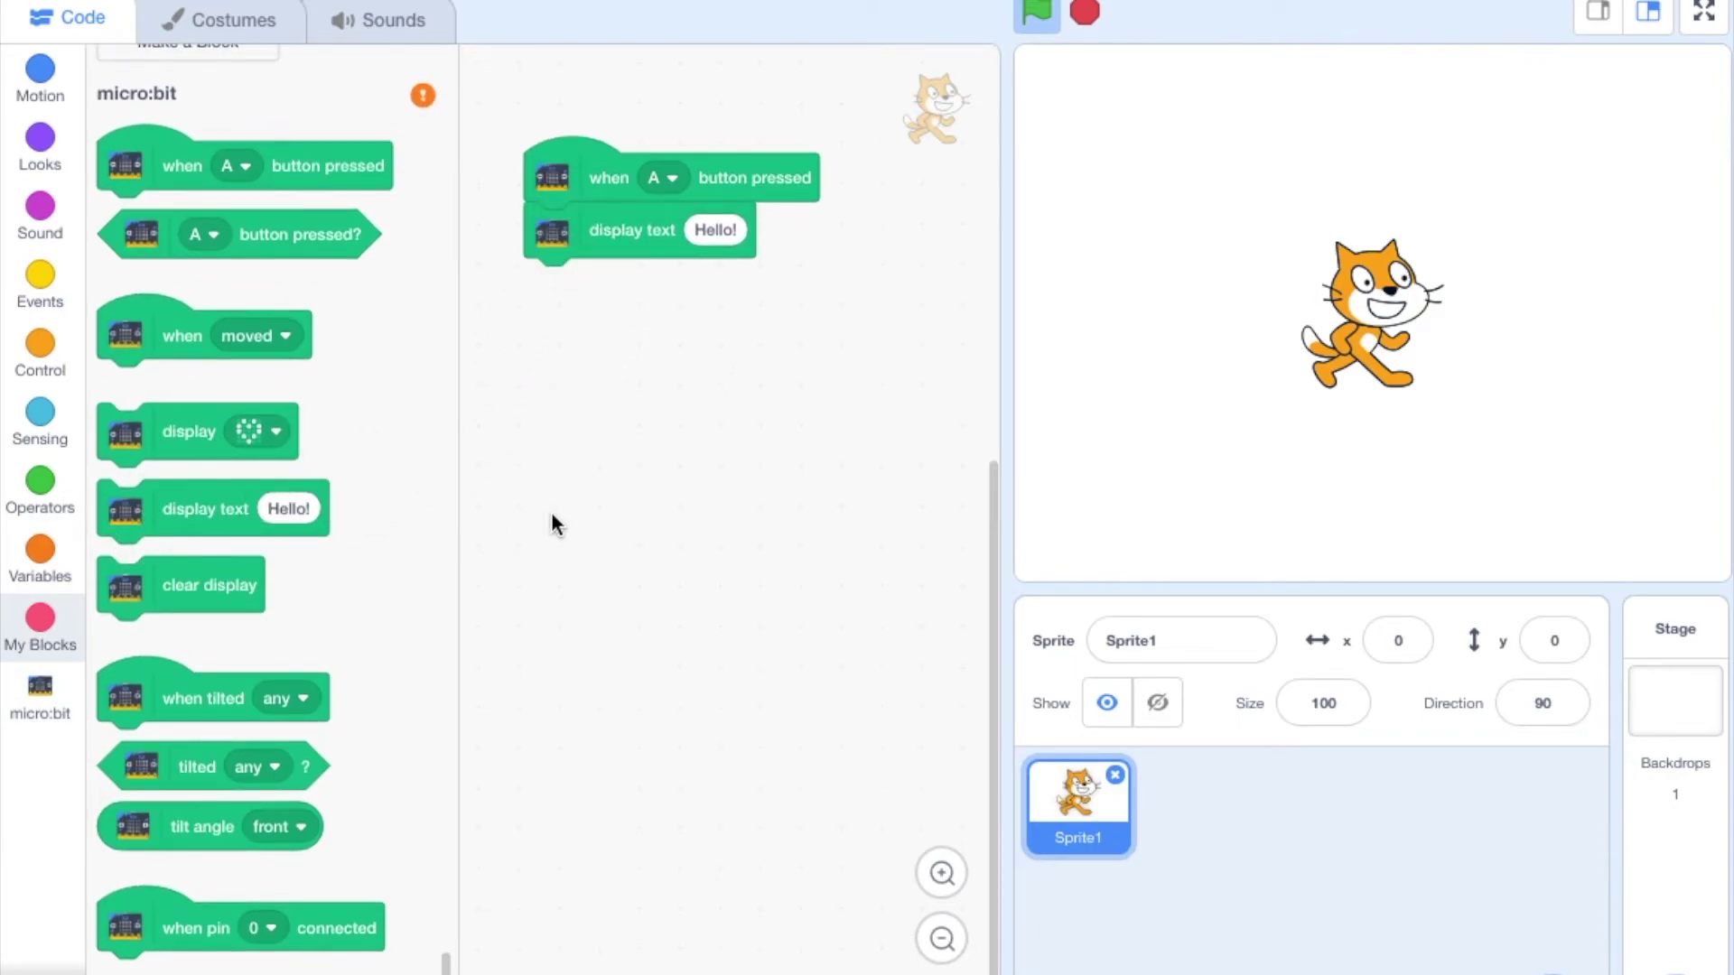
pyautogui.scroll(-1, 552, 513)
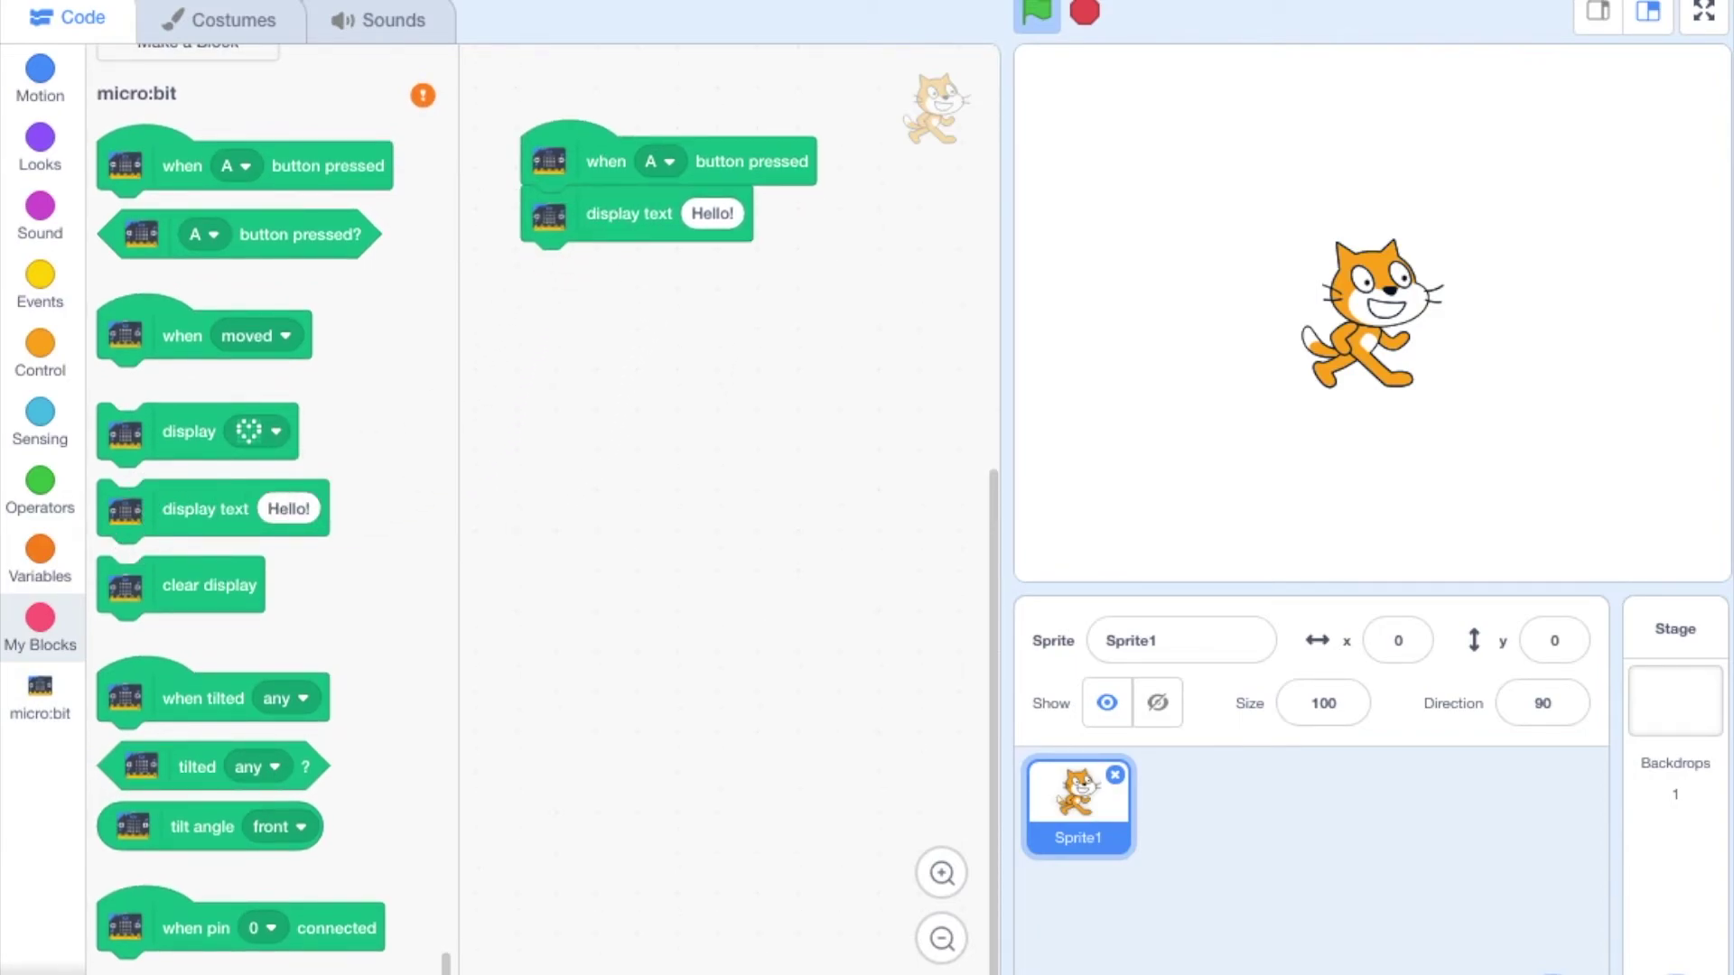